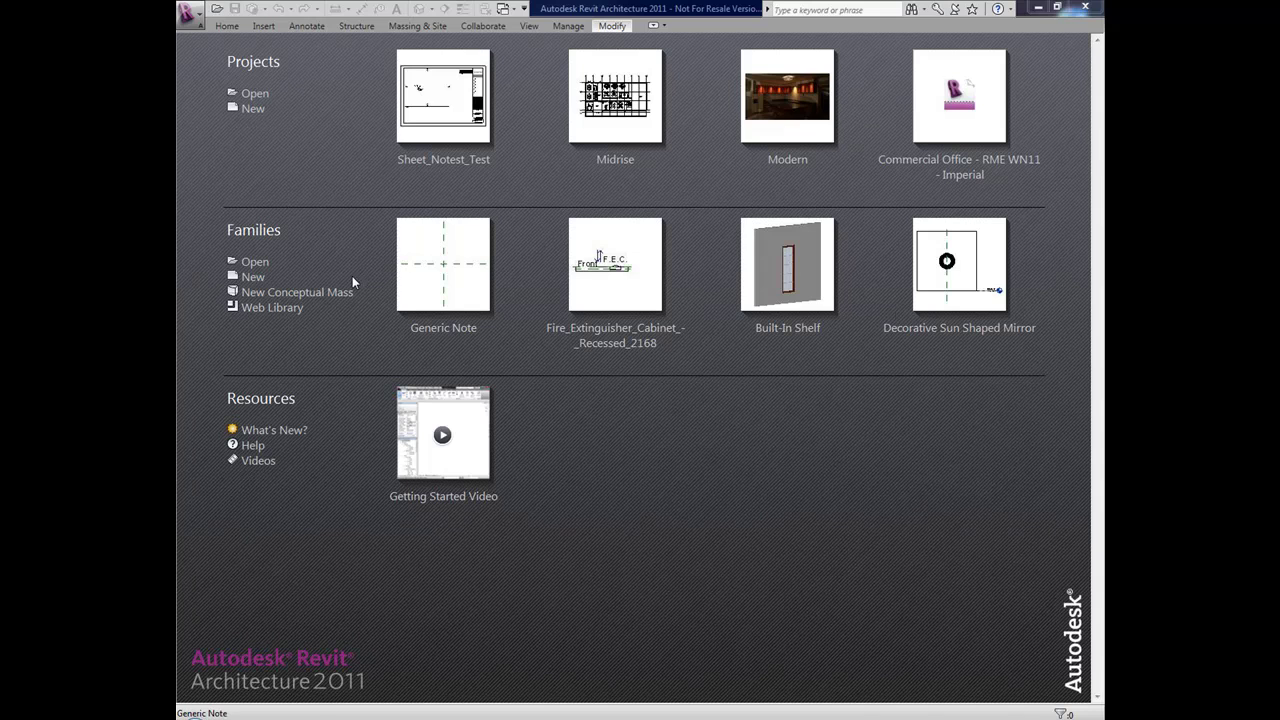
# Create a new family from the Generic Annotation.rft template in the Annotations folder
pyautogui.click(254, 277)
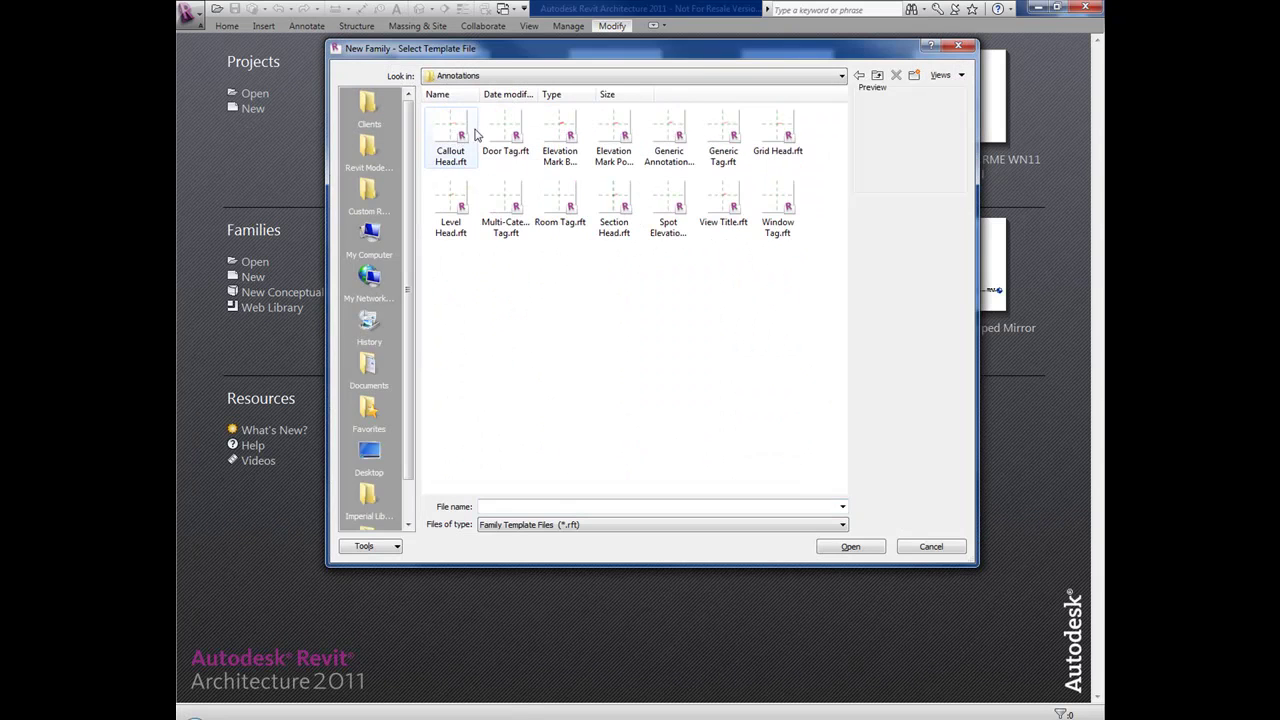
pyautogui.click(674, 142)
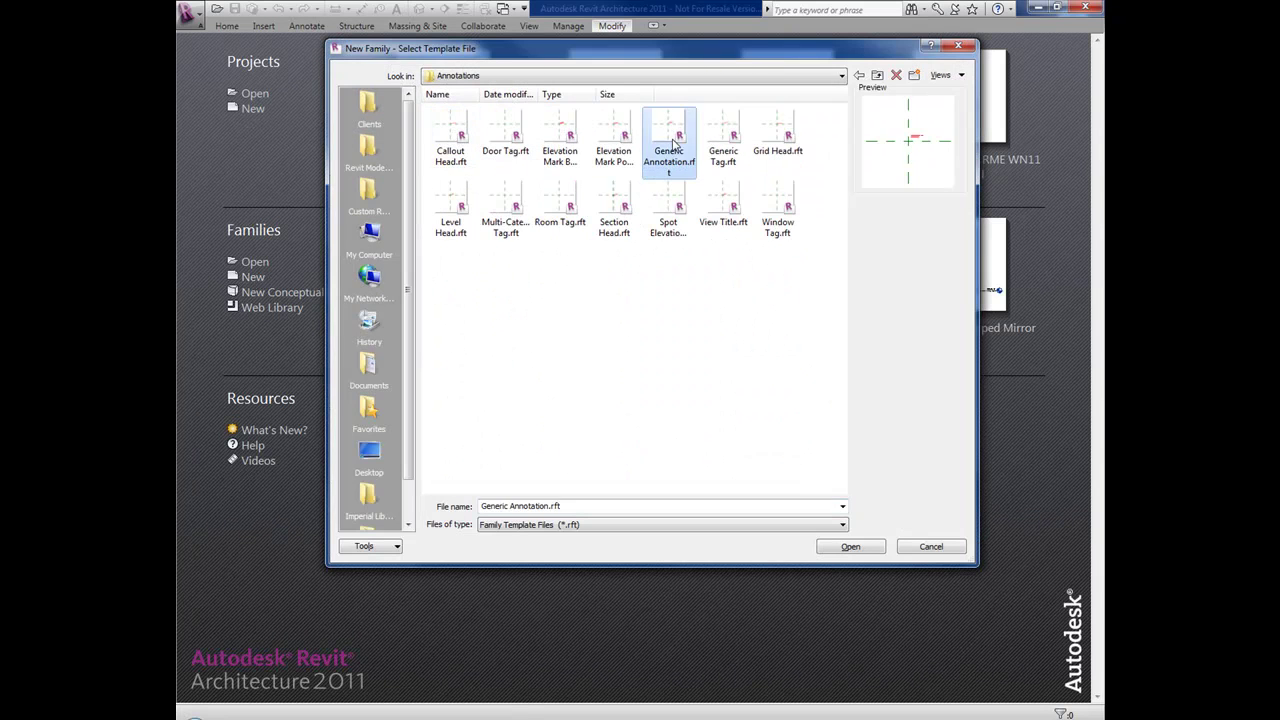
pyautogui.click(853, 547)
# Delete the red instruction note beside the reference planes
pyautogui.scroll(5, 797, 414)
pyautogui.moveTo(700, 391); pyautogui.dragTo(688, 415, button='middle')
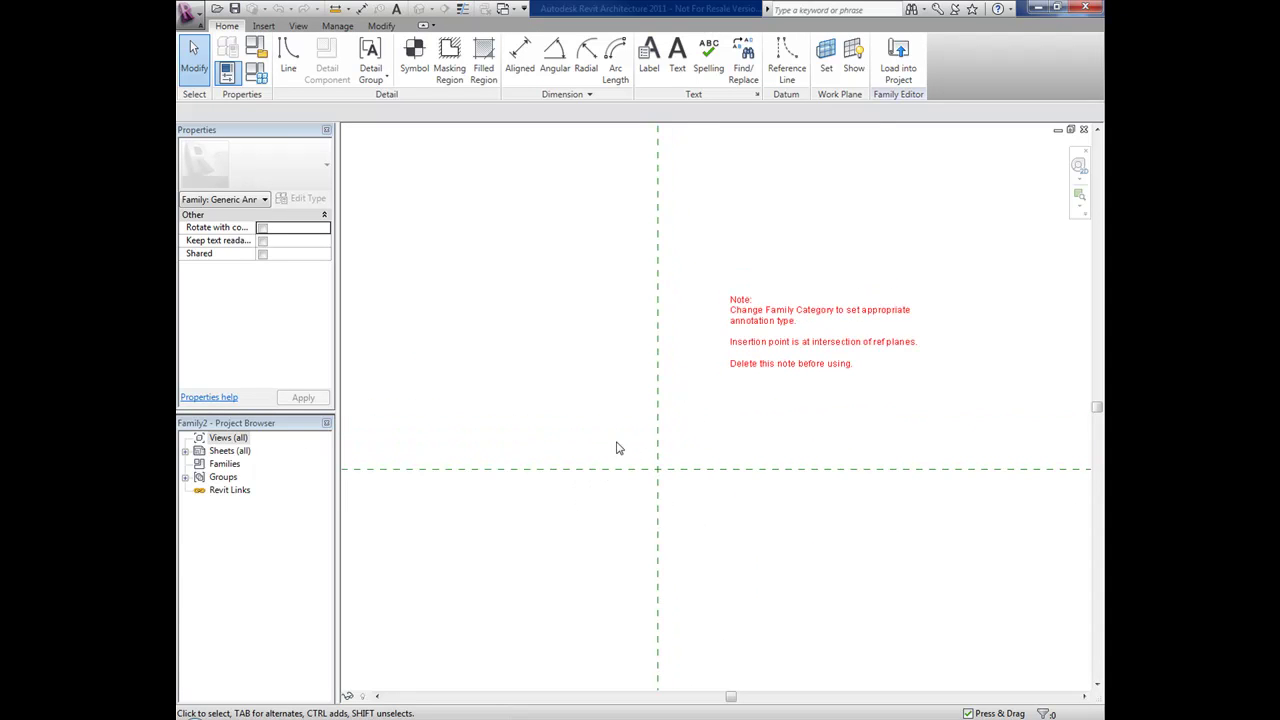
pyautogui.moveTo(876, 404); pyautogui.dragTo(740, 272)
pyautogui.press('Delete')
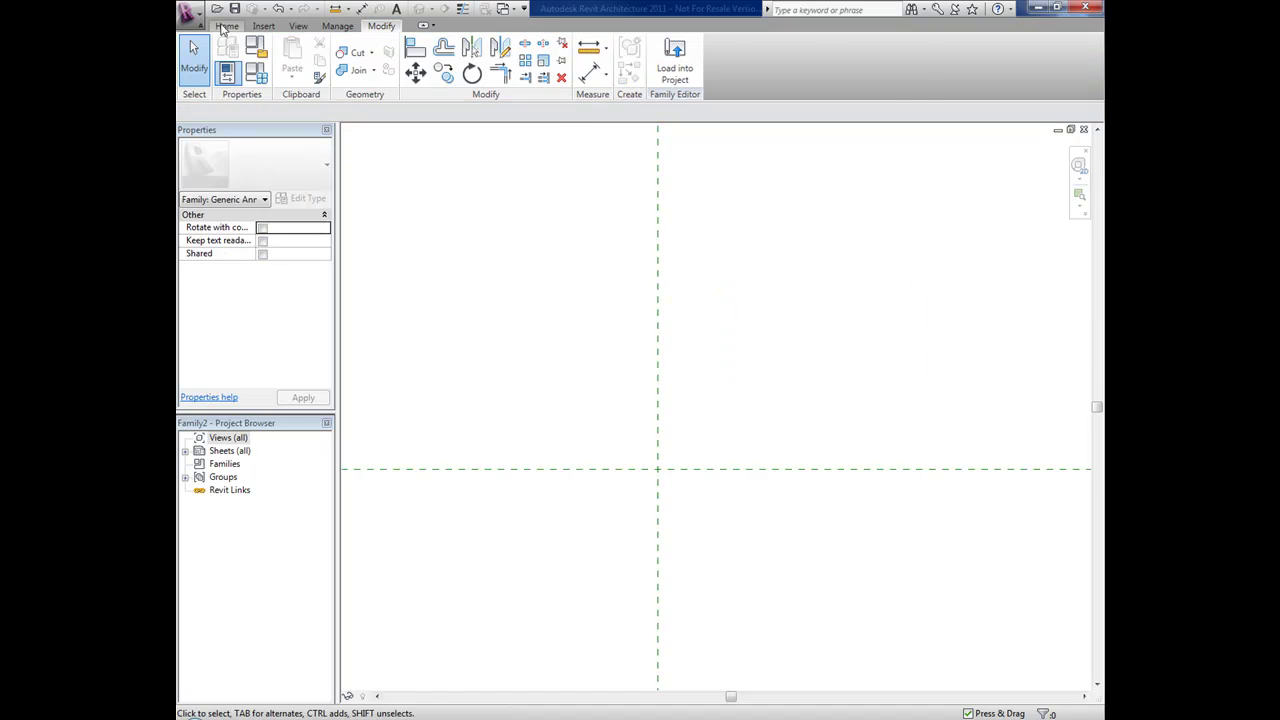
# Place a 3/32" label at the intersection of the two reference planes
pyautogui.click(227, 26)
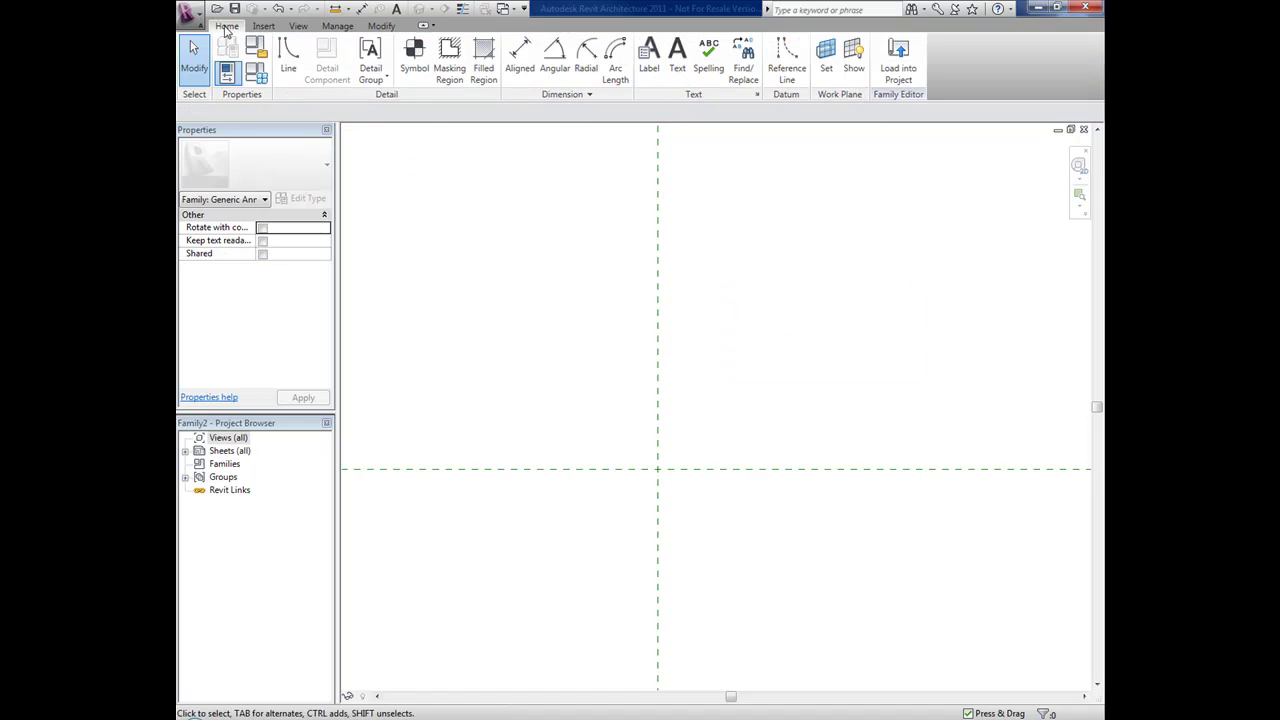
pyautogui.click(649, 55)
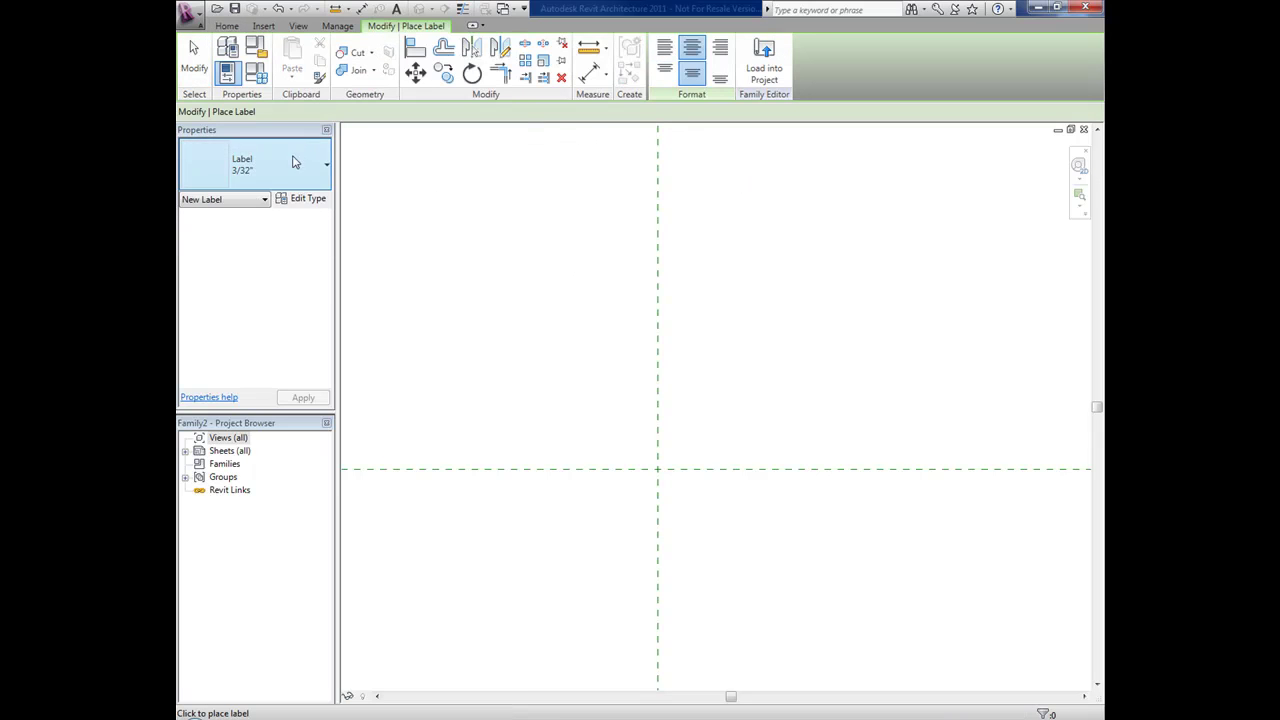
pyautogui.click(659, 474)
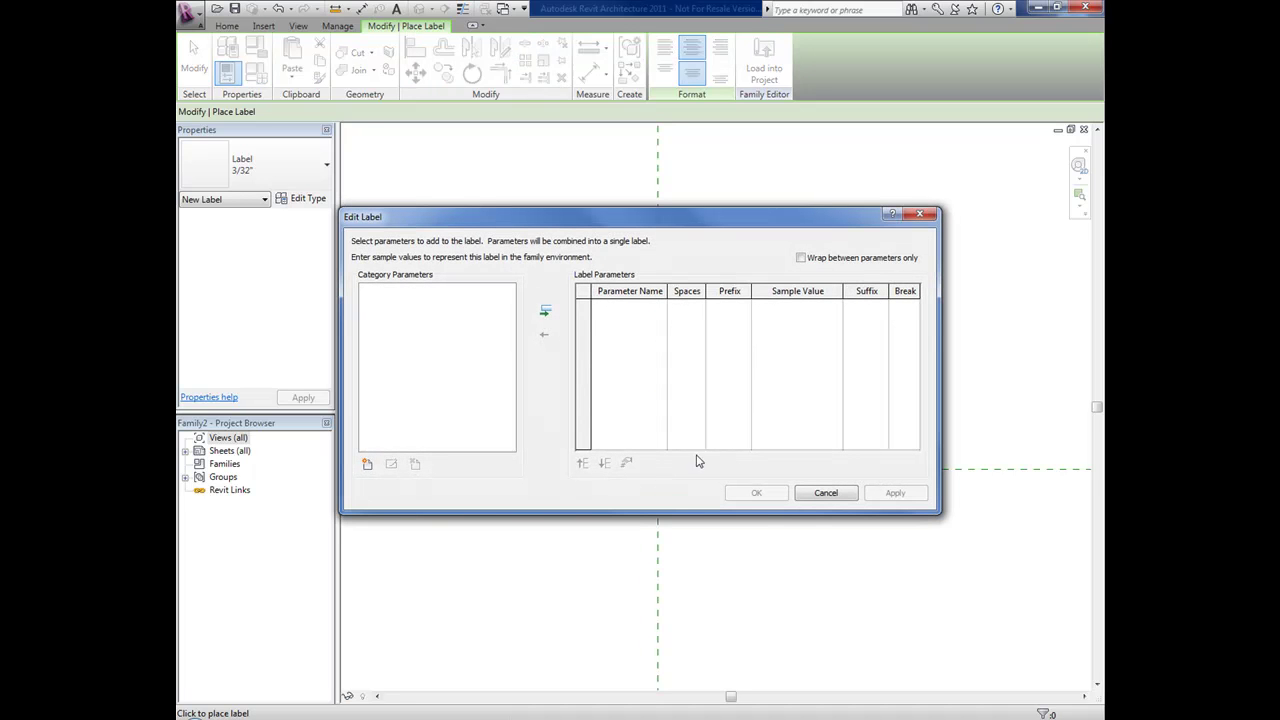
# Add a Text instance parameter named Note Number for the label, grouped under Text
pyautogui.click(367, 465)
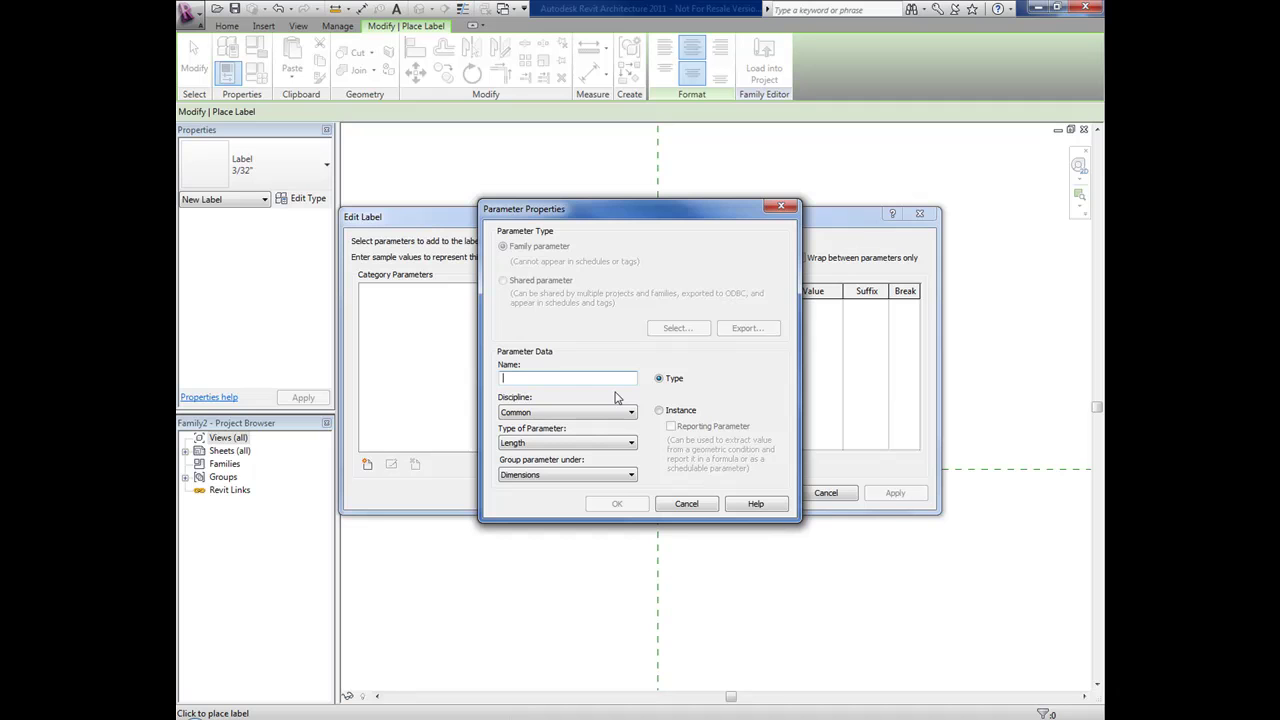
pyautogui.write('Note Number')
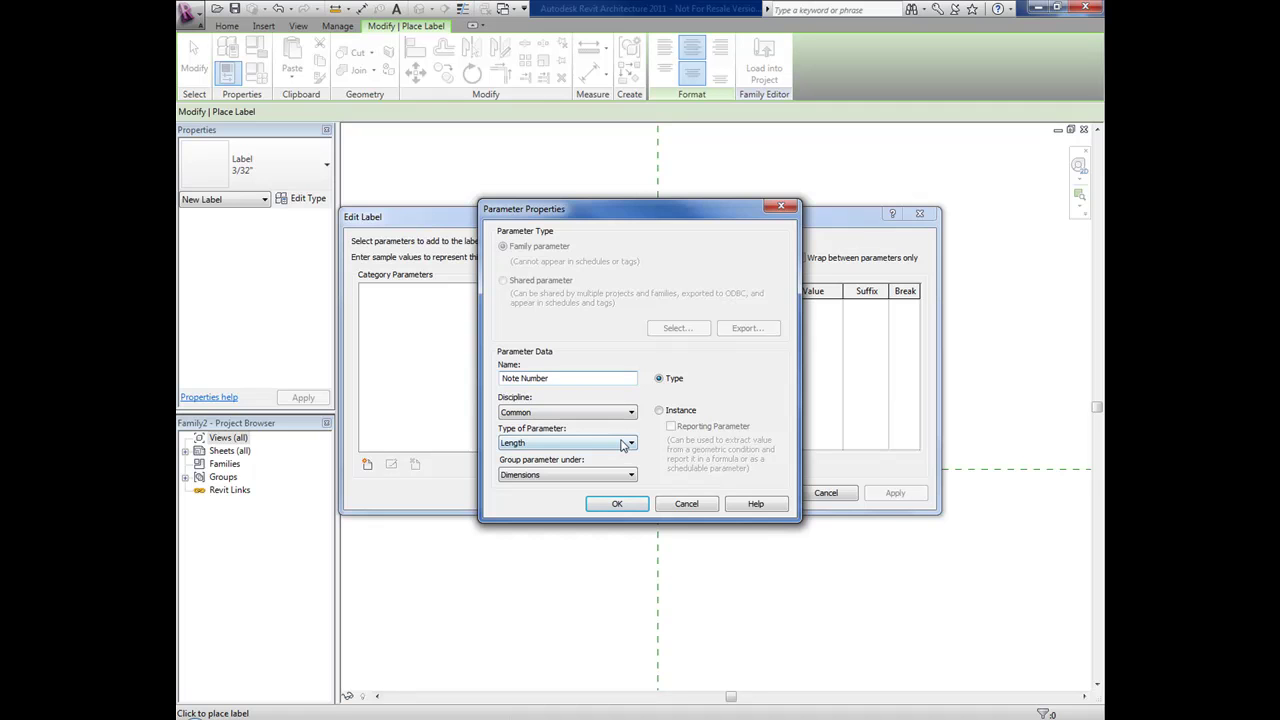
pyautogui.click(599, 446)
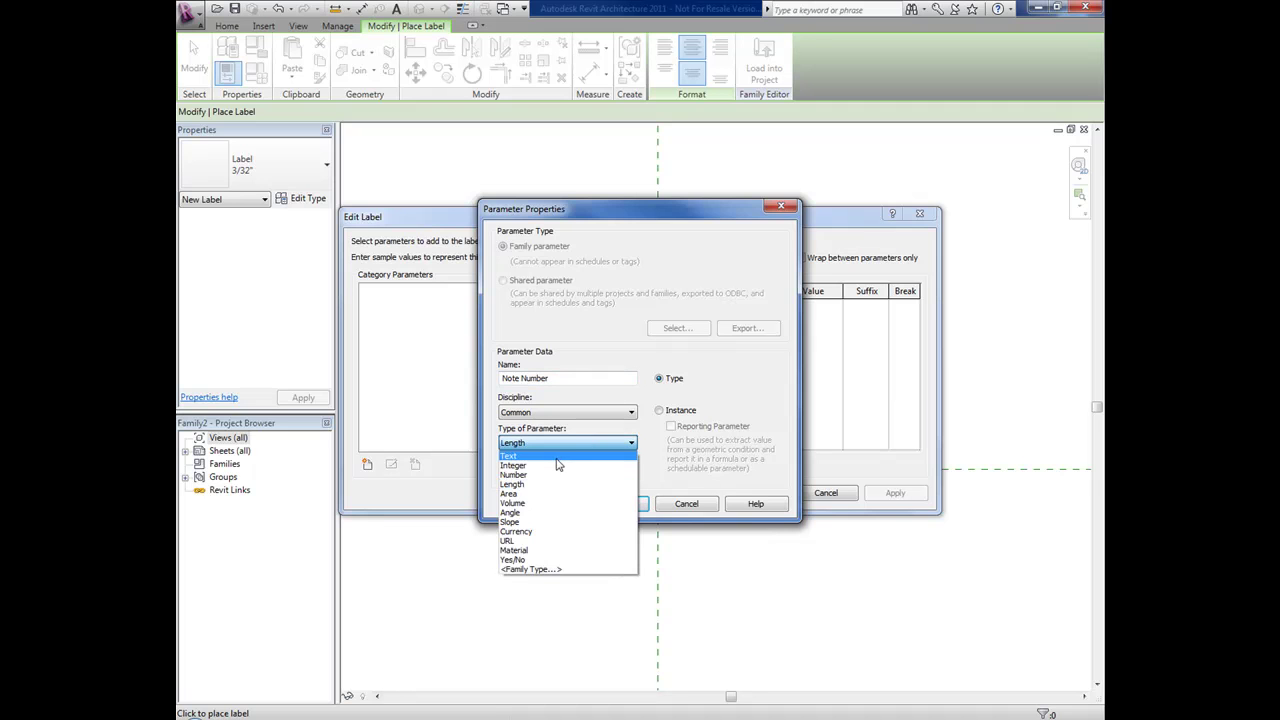
pyautogui.click(557, 456)
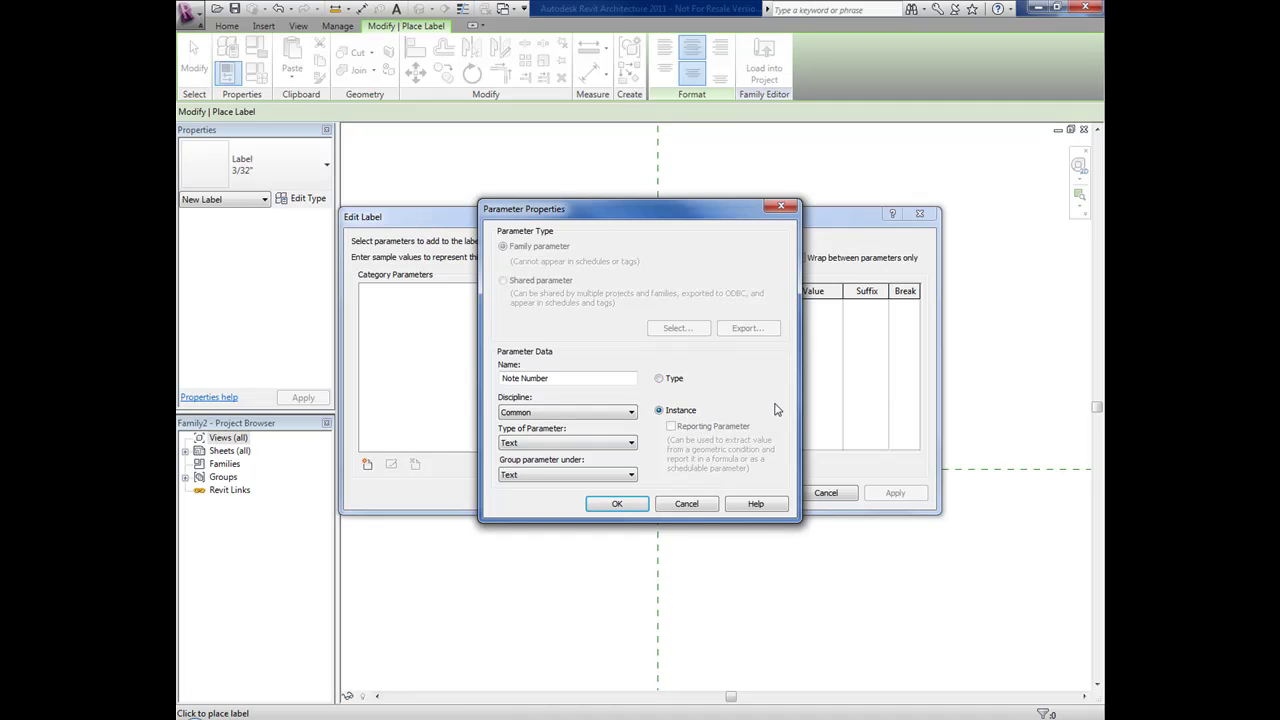
pyautogui.click(616, 503)
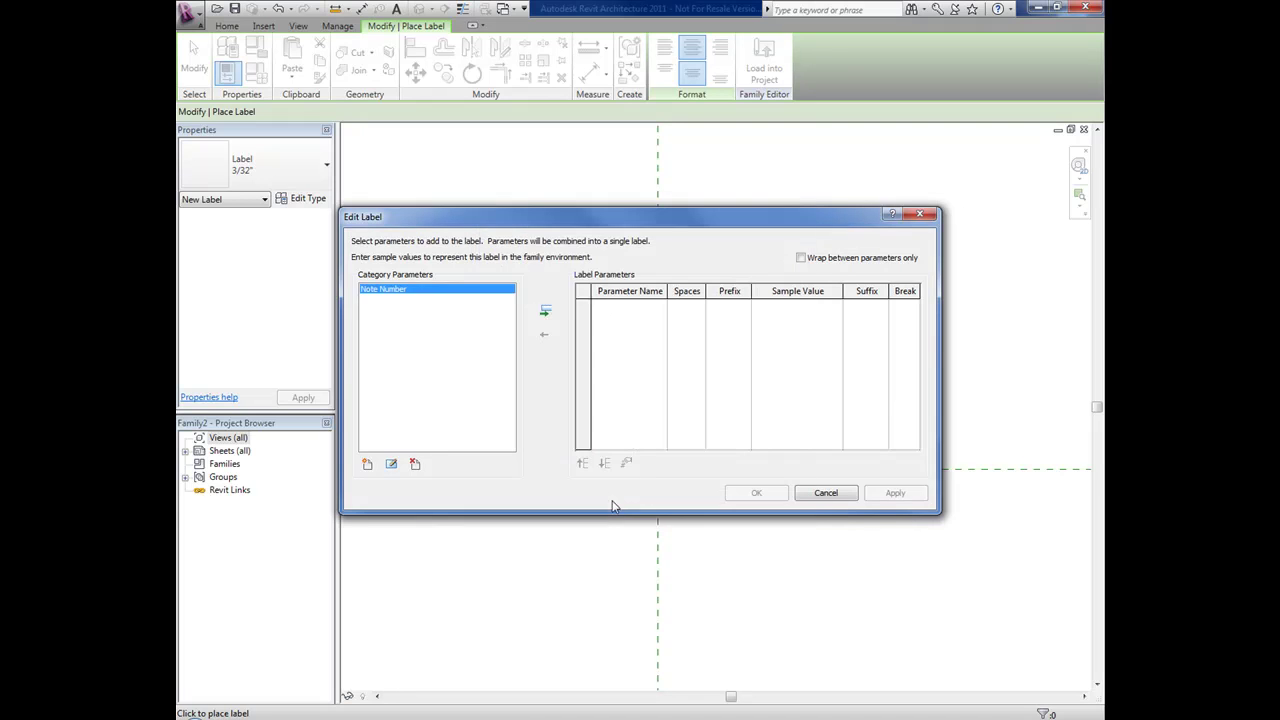
# Add a second parameter named Note Content with Common discipline and type Text, grouped under Text
pyautogui.click(367, 464)
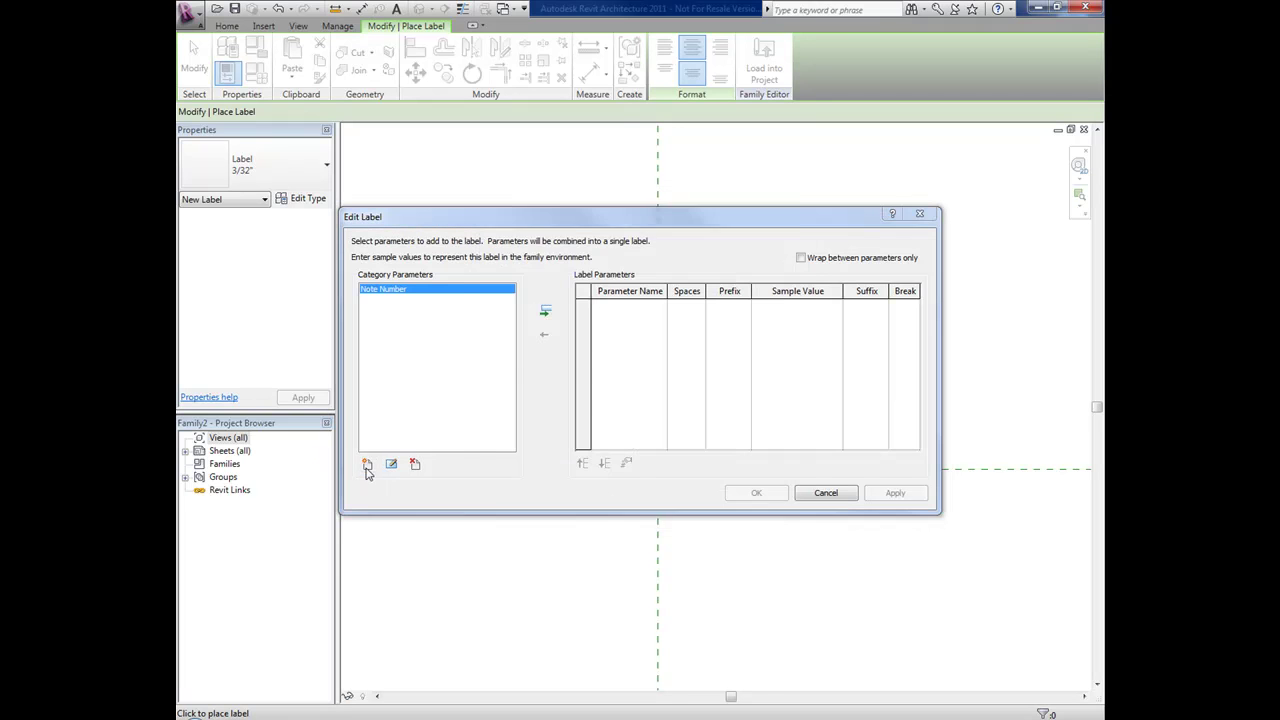
pyautogui.write('Note Content')
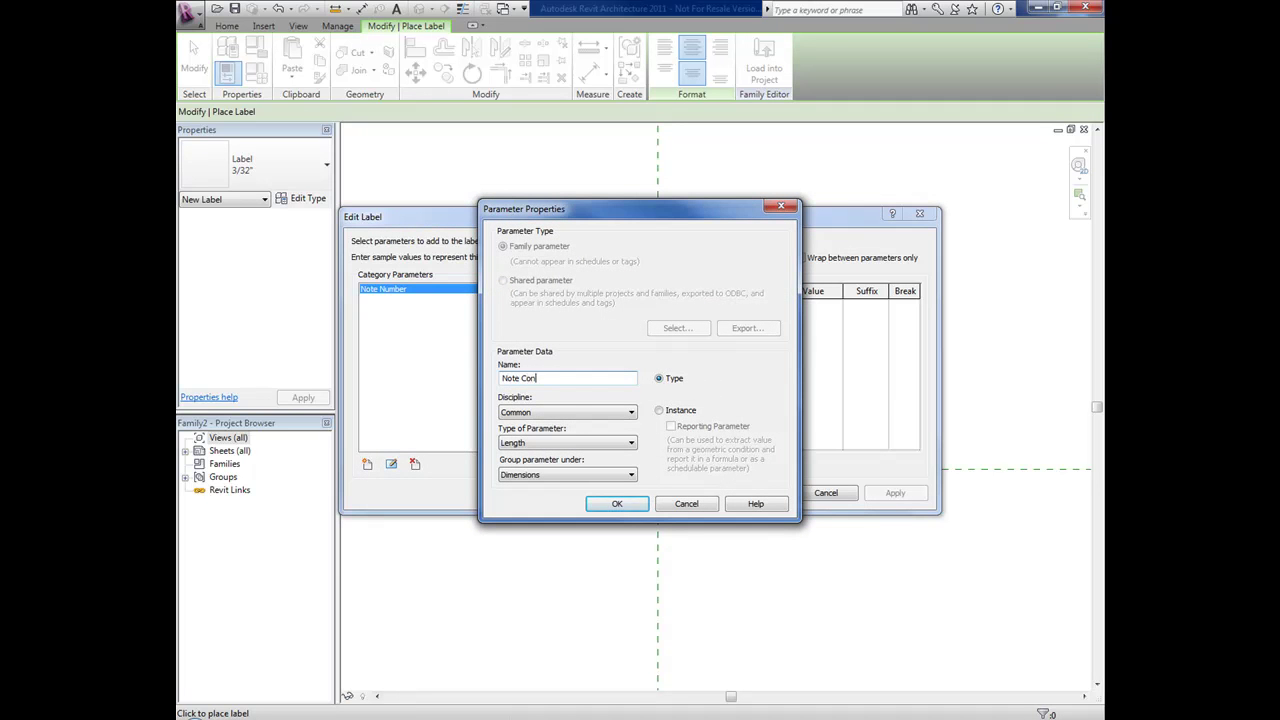
pyautogui.click(577, 412)
pyautogui.click(577, 424)
pyautogui.click(577, 443)
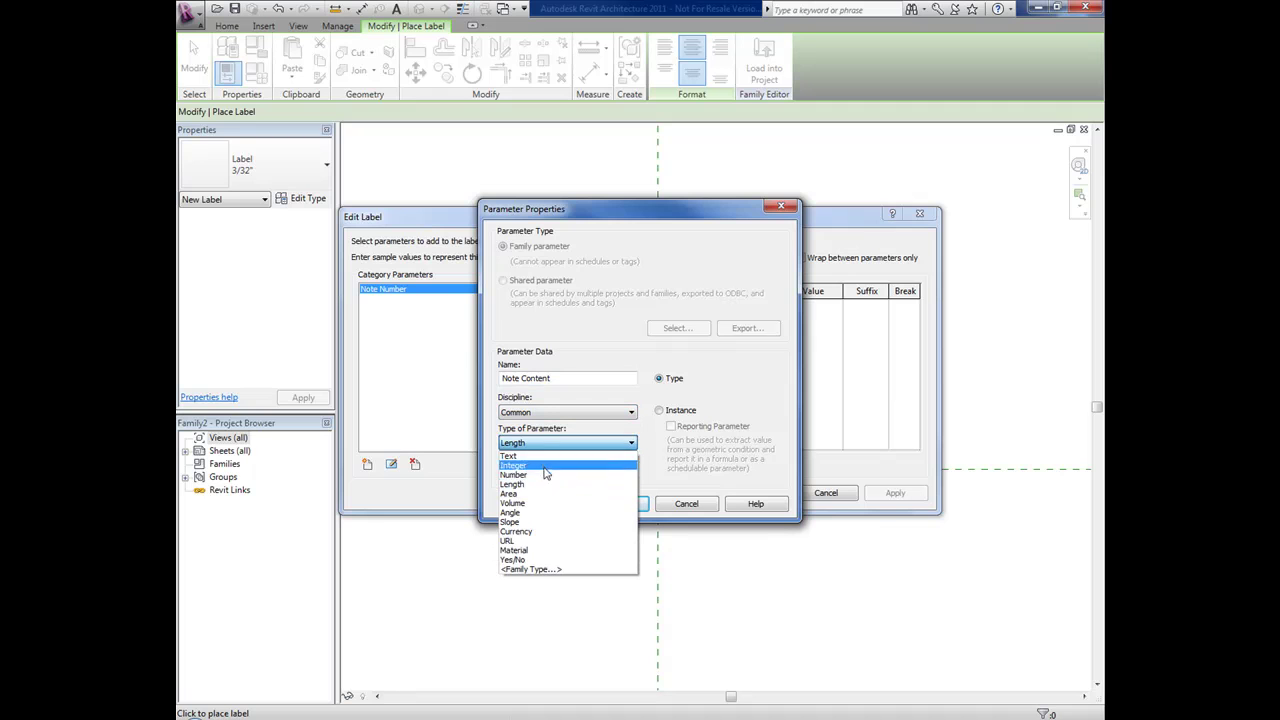
pyautogui.click(538, 456)
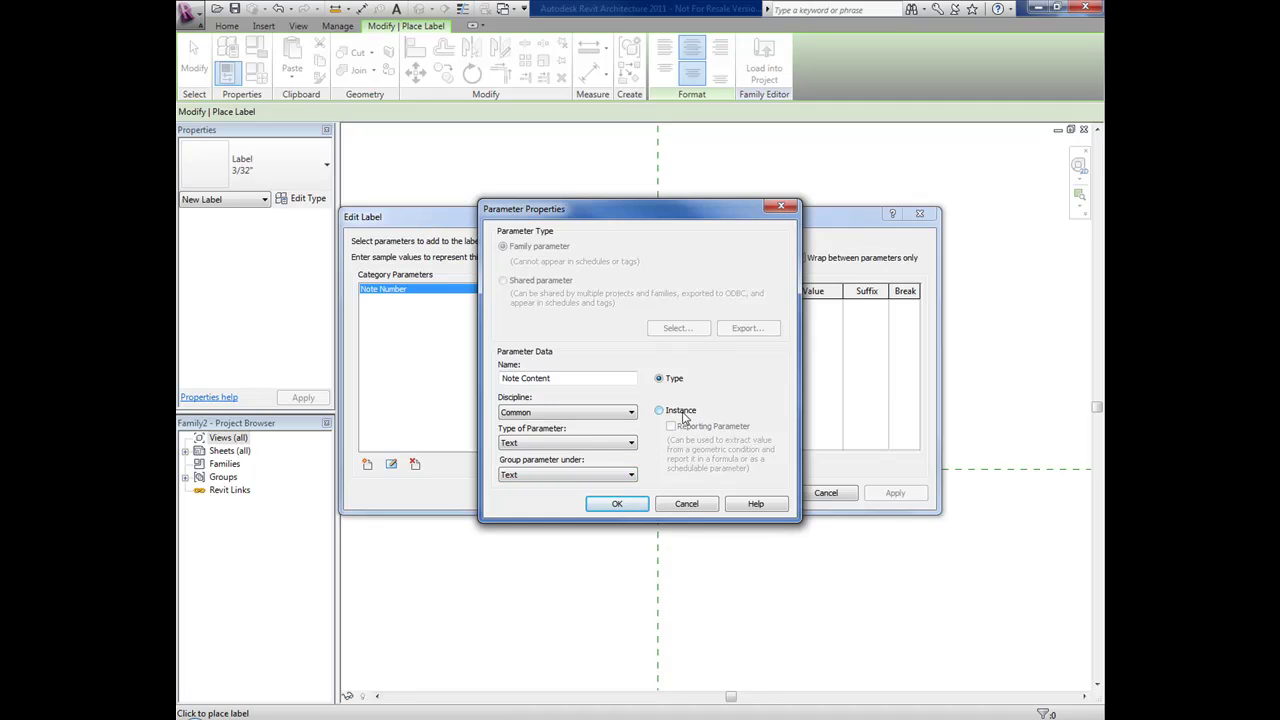
pyautogui.click(617, 503)
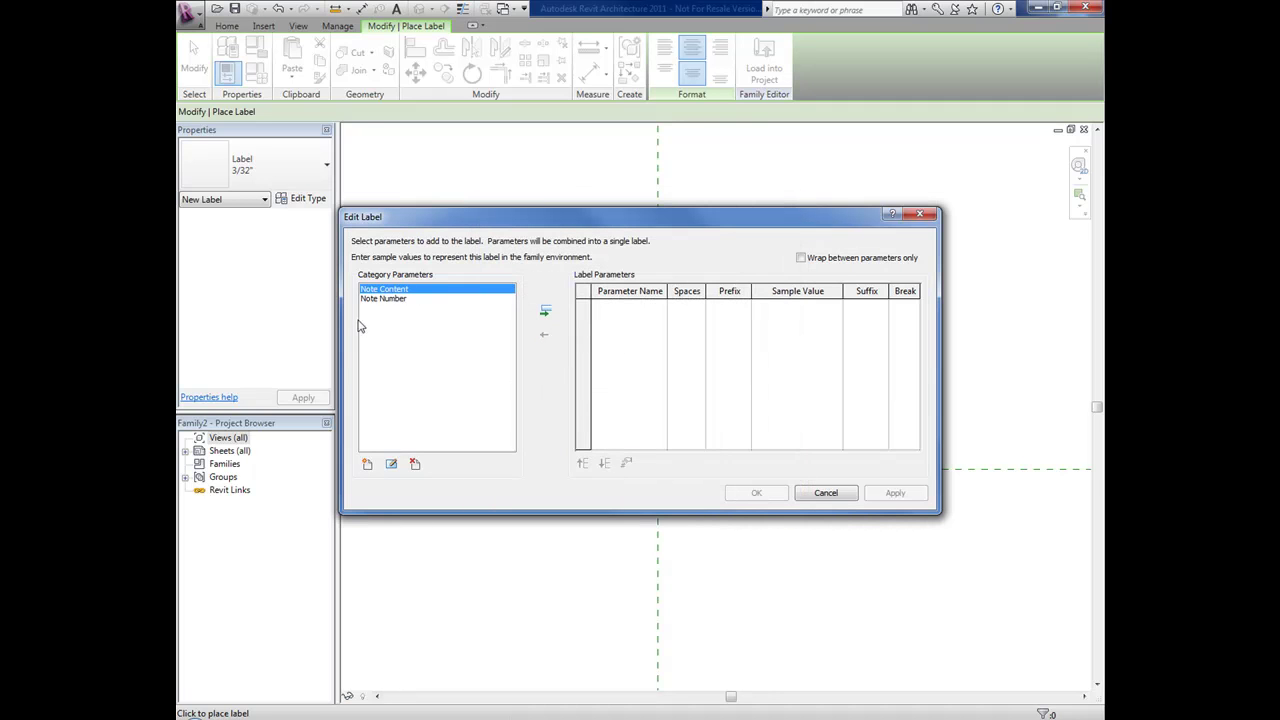
# Add the Note Number parameter to the label with sample value 12 and finish placing the label
pyautogui.click(390, 300)
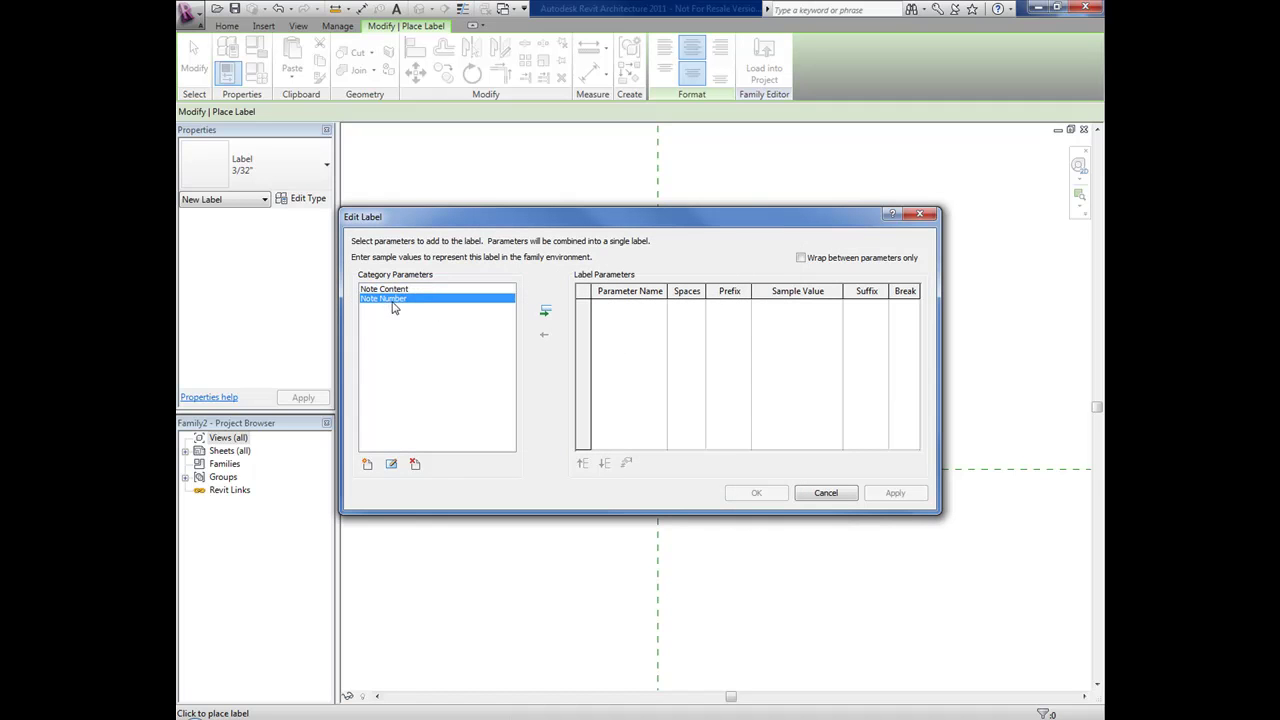
pyautogui.click(545, 311)
pyautogui.click(805, 306)
pyautogui.click(821, 306)
pyautogui.moveTo(821, 306); pyautogui.dragTo(695, 318)
pyautogui.press('BackSpace')
pyautogui.write('12')
pyautogui.click(756, 493)
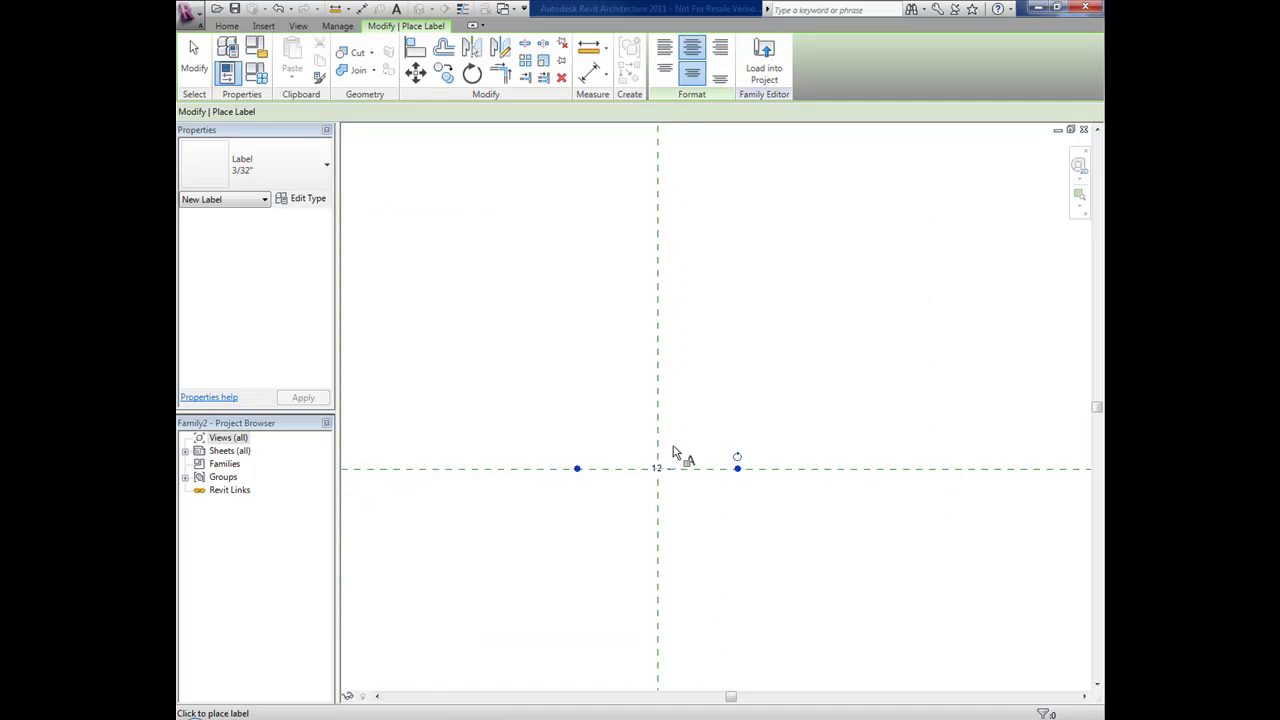
pyautogui.click(681, 447)
pyautogui.press('Escape')
pyautogui.press('Escape')
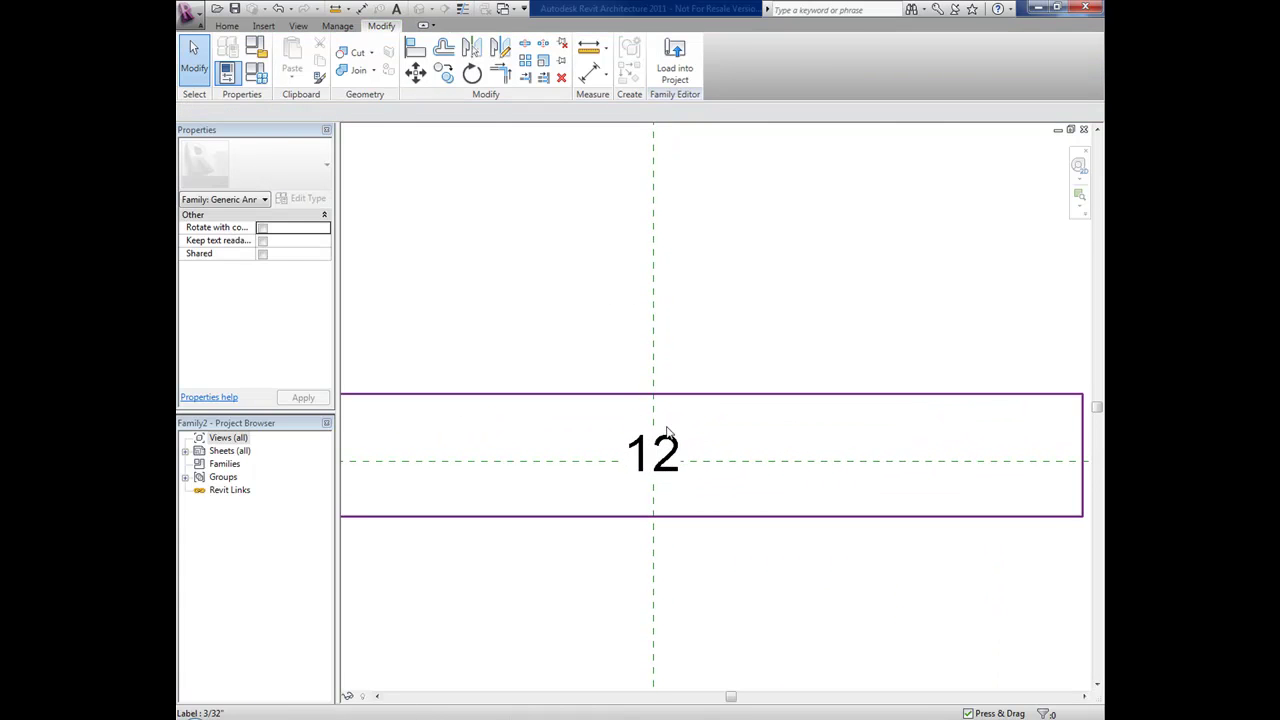
pyautogui.click(666, 432)
pyautogui.scroll(-1, 688, 419)
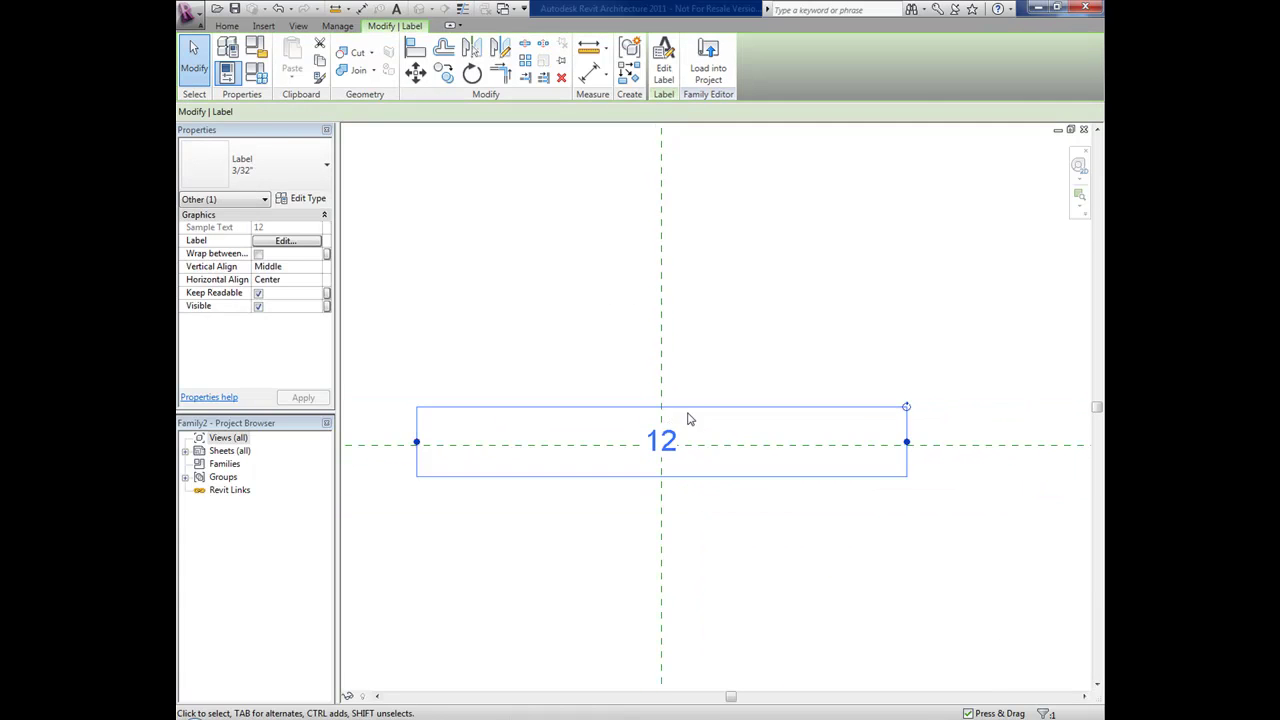
pyautogui.click(650, 303)
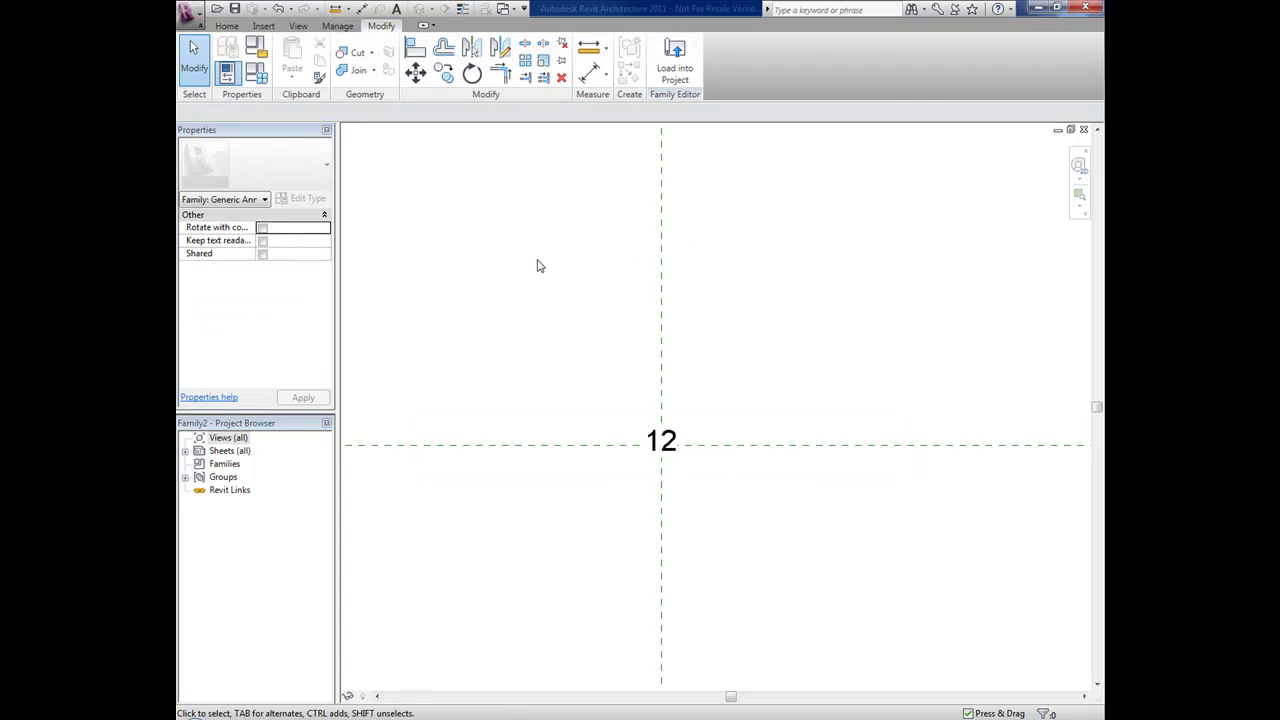
# Draw a six-sided circumscribed polygon around the label, centred on the reference plane intersection
pyautogui.click(227, 26)
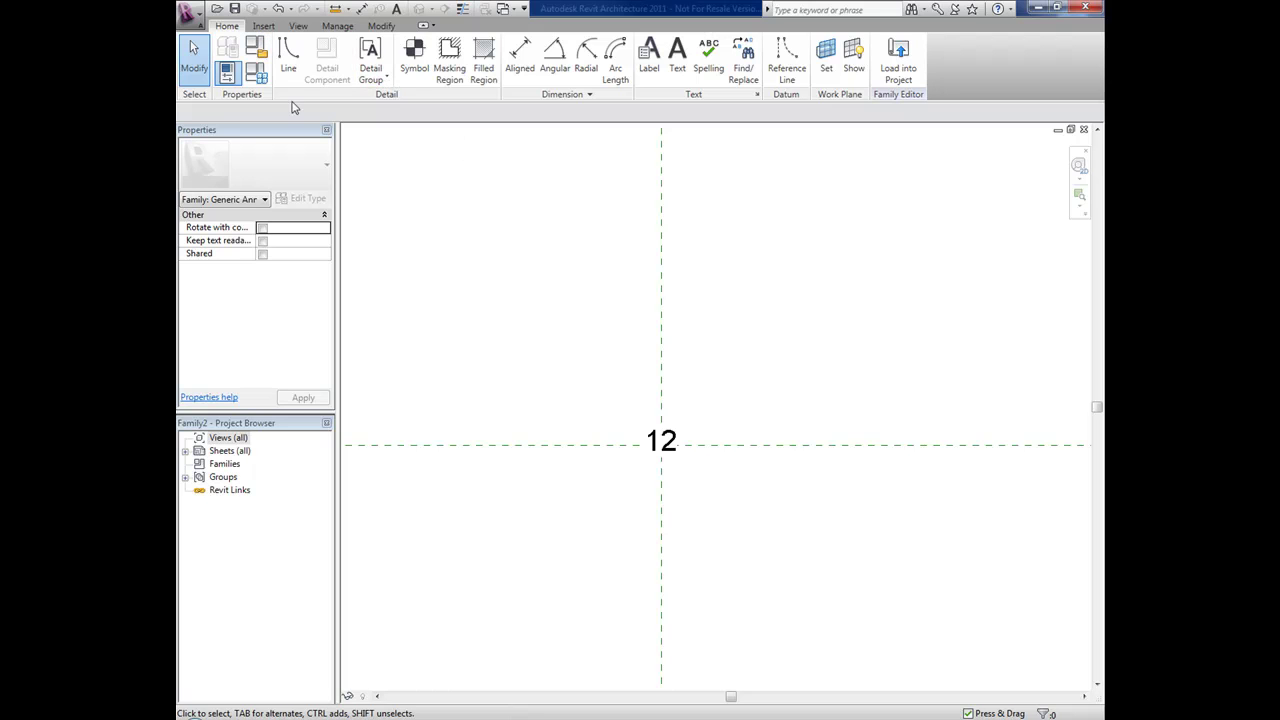
pyautogui.click(289, 68)
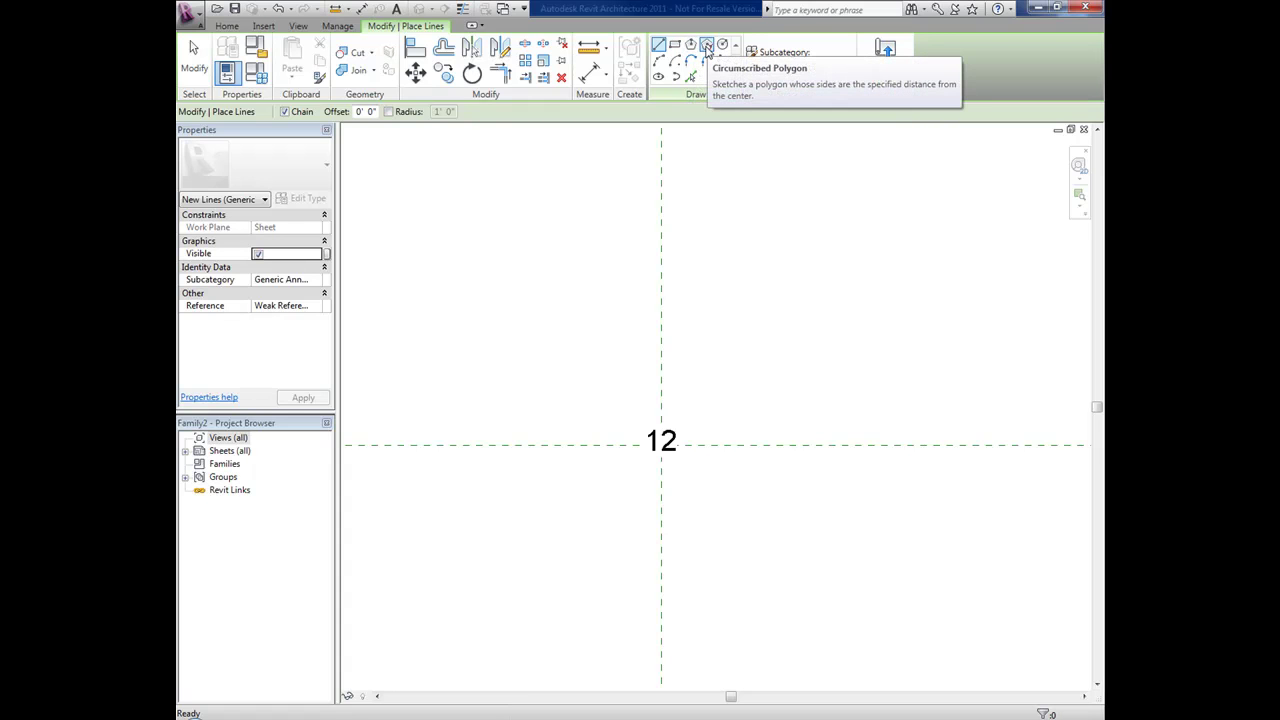
pyautogui.click(706, 46)
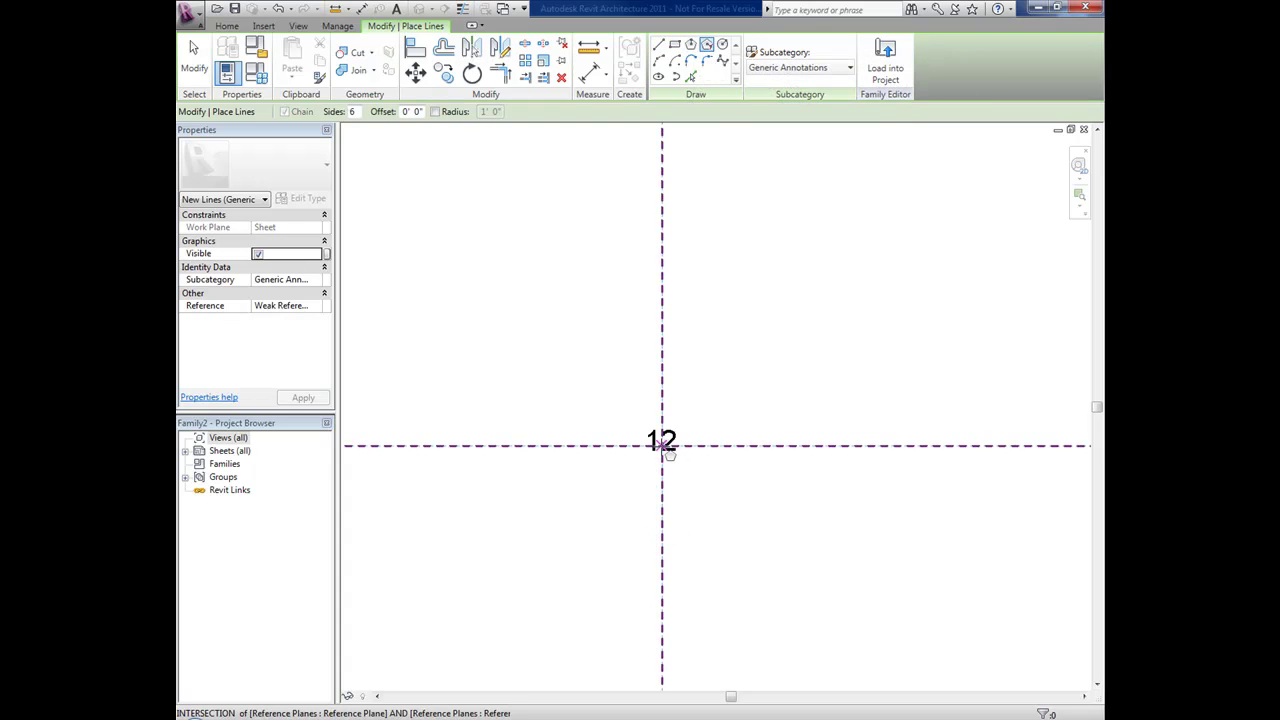
pyautogui.click(662, 445)
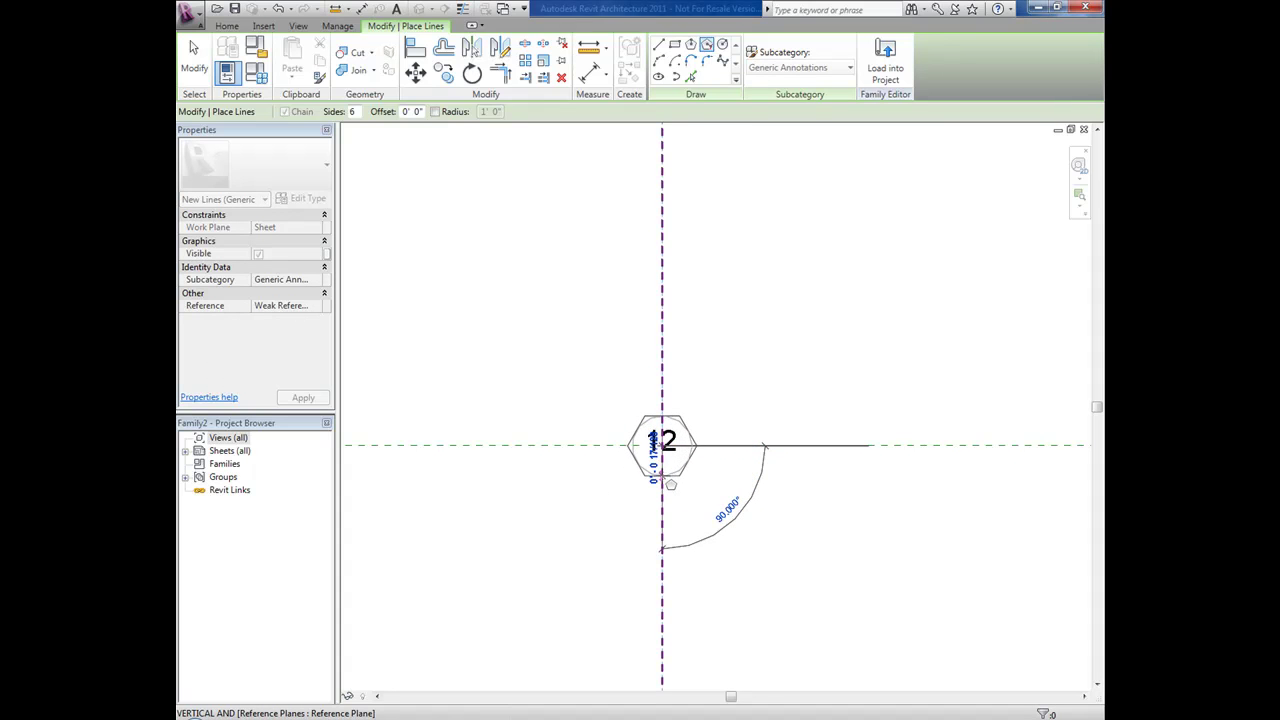
pyautogui.click(661, 477)
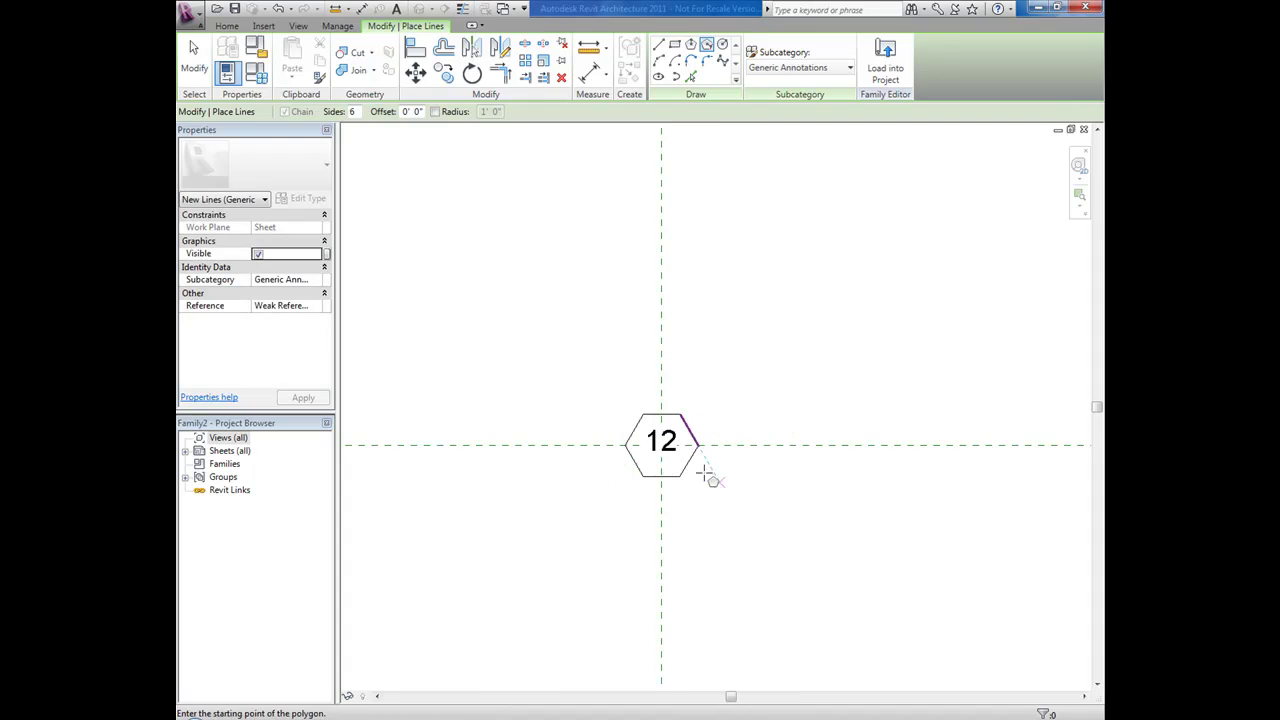
pyautogui.press('Escape')
pyautogui.press('Escape')
# Move the whole hexagon outline slightly upward so that it is centred around the 12 label
pyautogui.scroll(3, 673, 430)
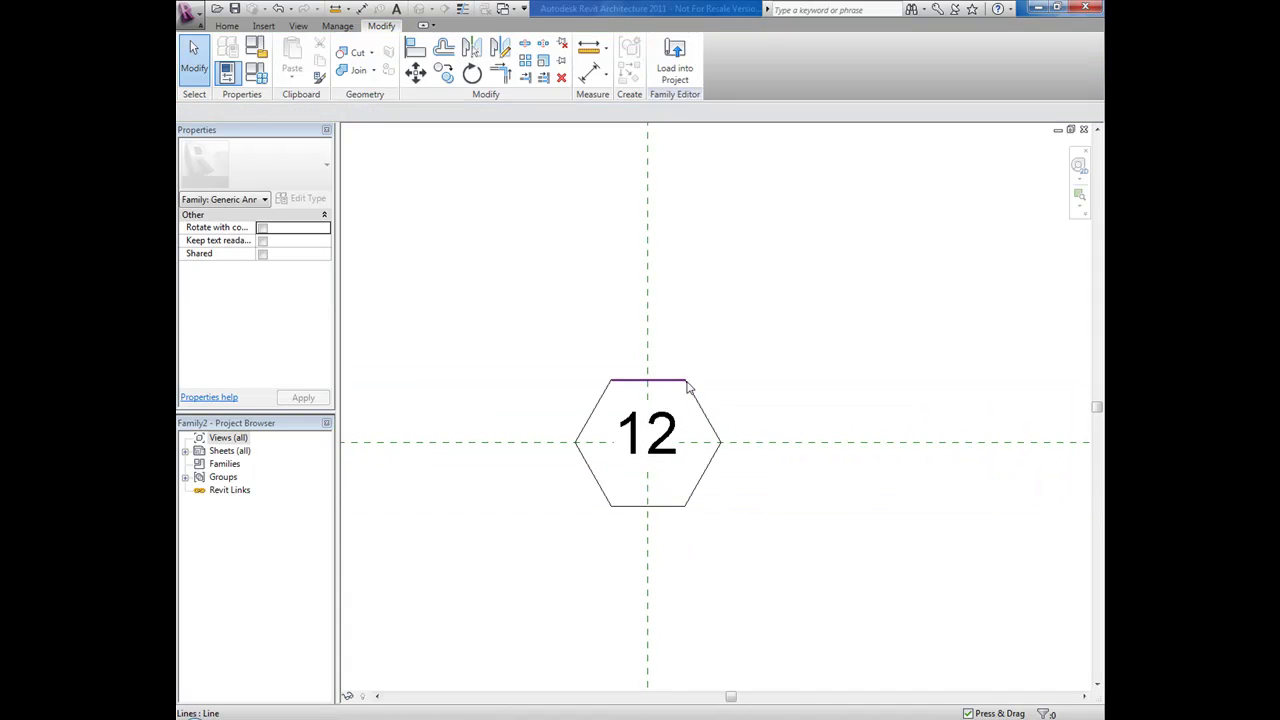
pyautogui.press('Tab')
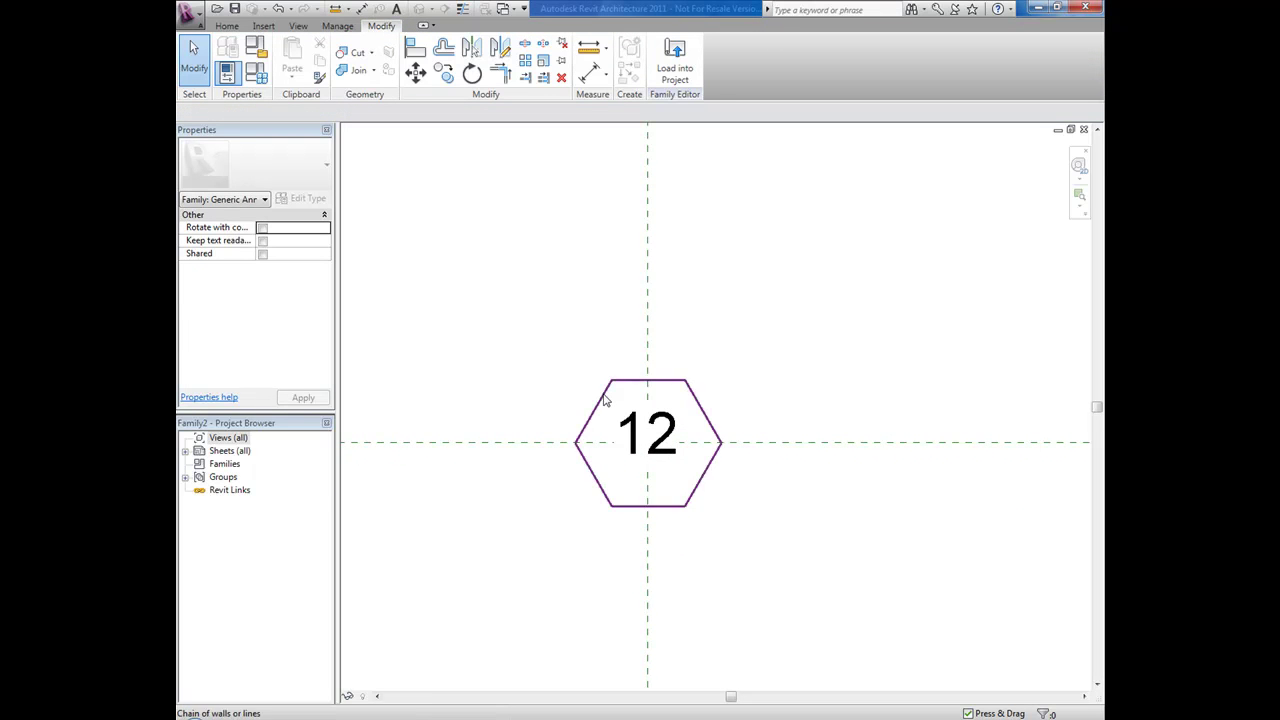
pyautogui.click(604, 400)
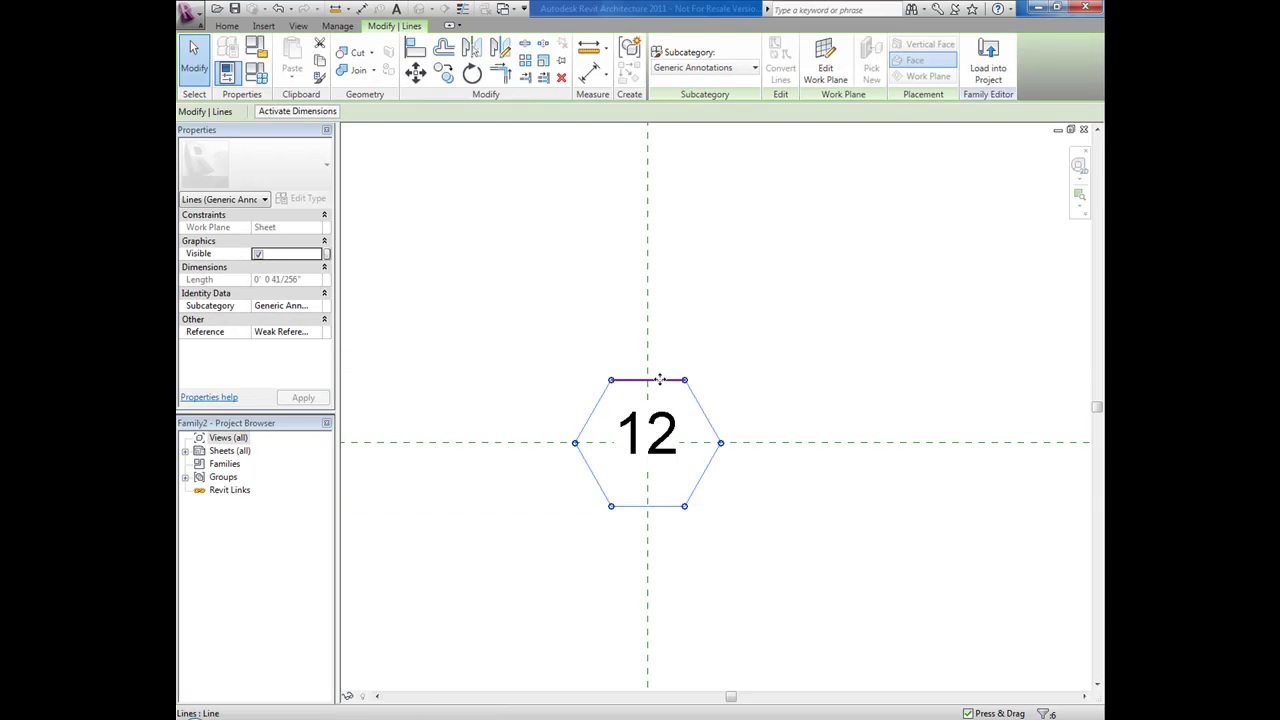
pyautogui.moveTo(659, 371); pyautogui.dragTo(661, 365)
pyautogui.click(763, 357)
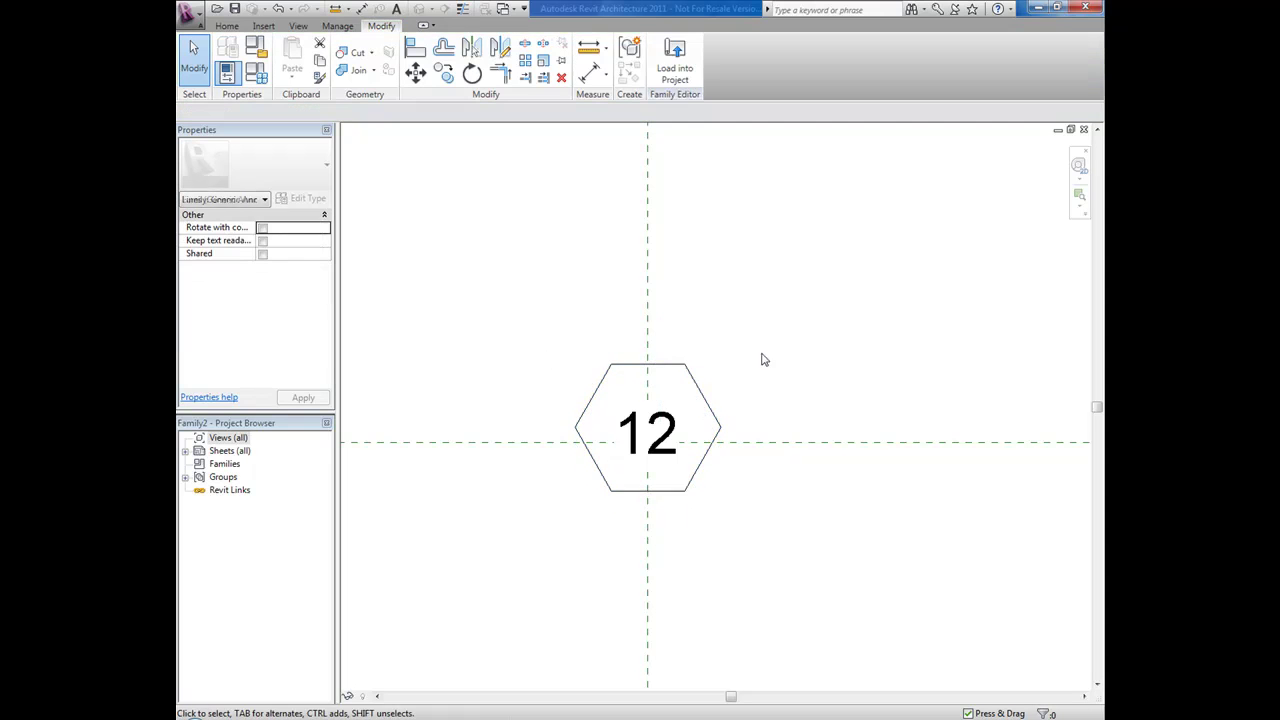
pyautogui.press('Tab')
pyautogui.click(675, 366)
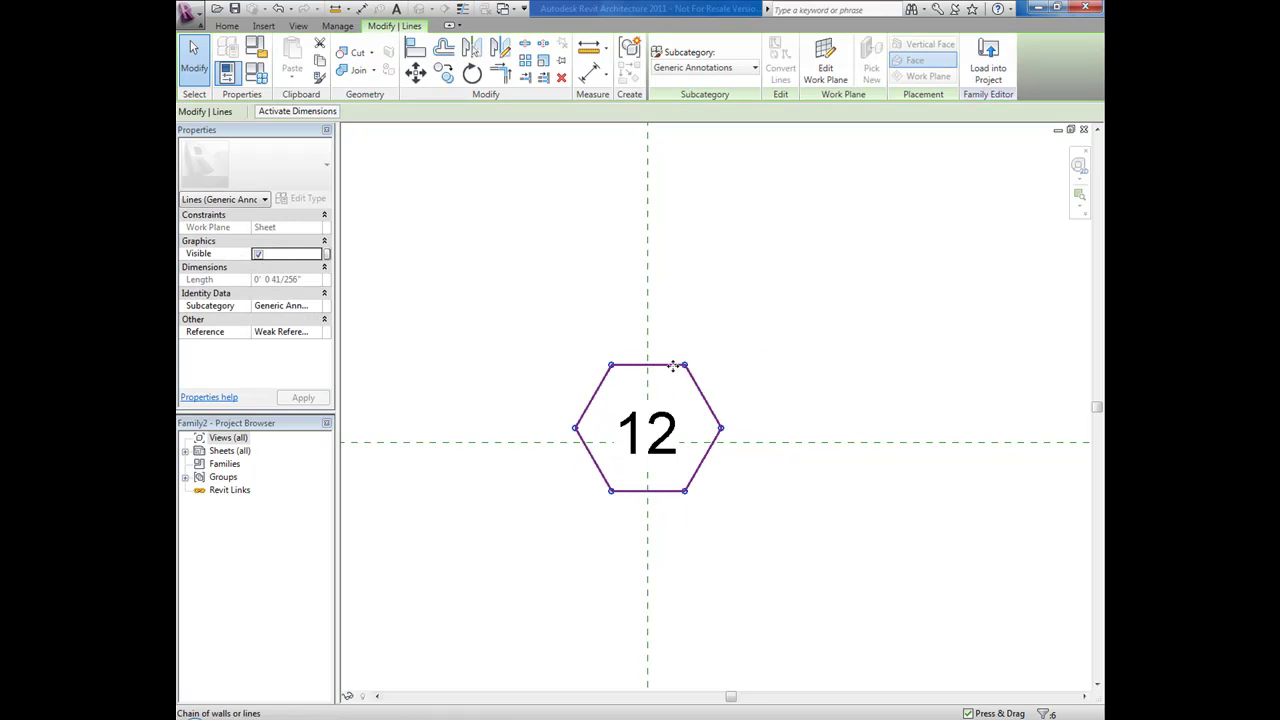
pyautogui.moveTo(673, 373); pyautogui.dragTo(676, 372)
pyautogui.click(720, 346)
pyautogui.scroll(-2, 728, 393)
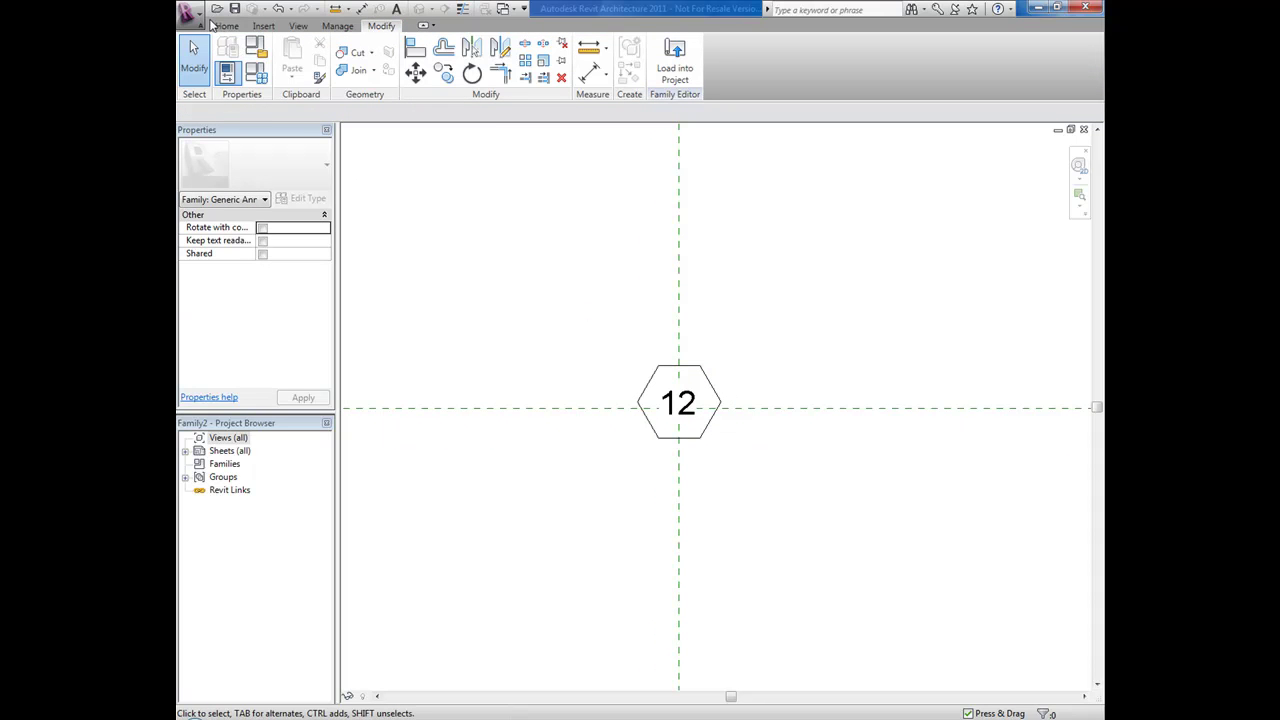
# Save the family to the Desktop under the file name Generic Note
pyautogui.click(188, 13)
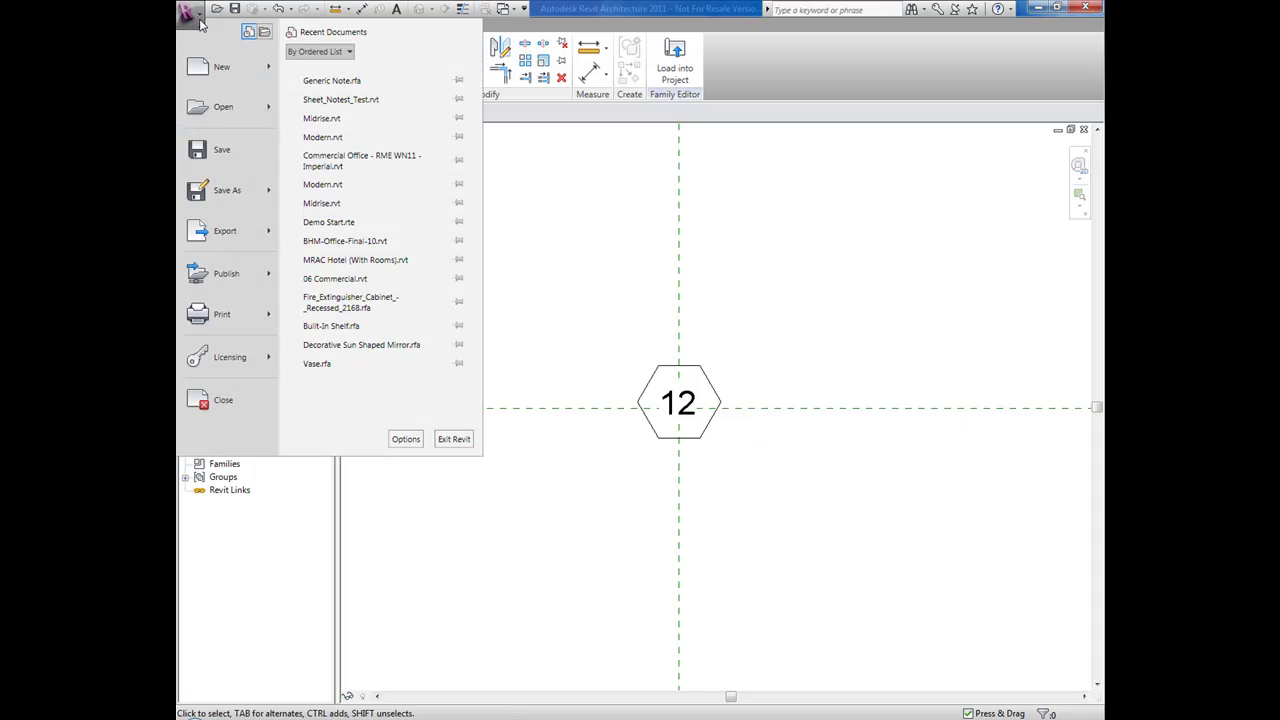
pyautogui.moveTo(224, 195)
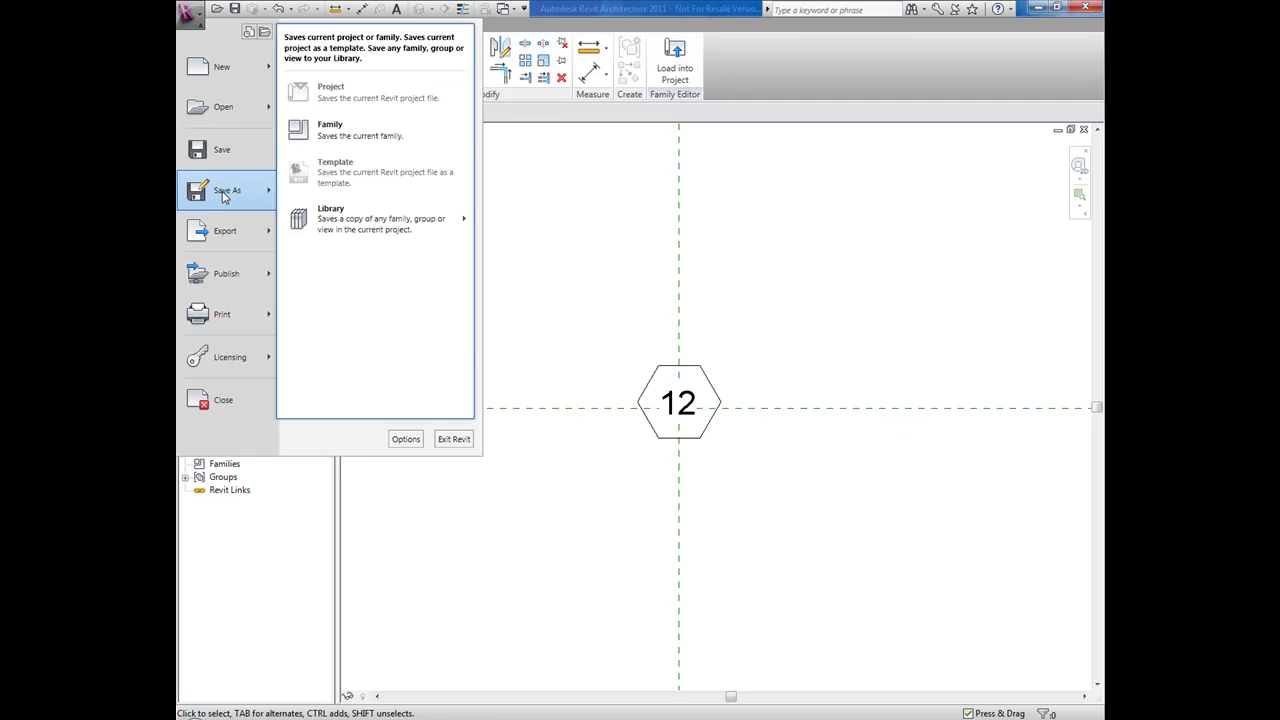
pyautogui.click(336, 143)
pyautogui.click(622, 262)
pyautogui.click(615, 279)
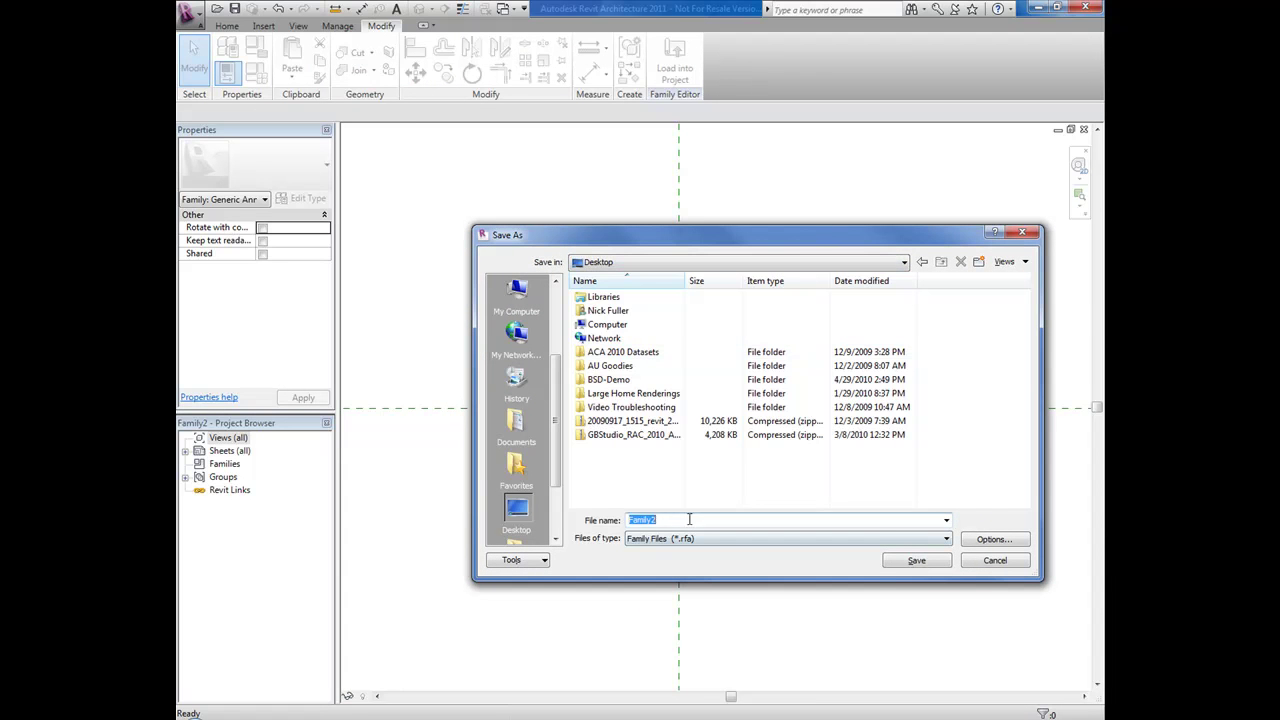
pyautogui.write('No')
pyautogui.write('Gen')
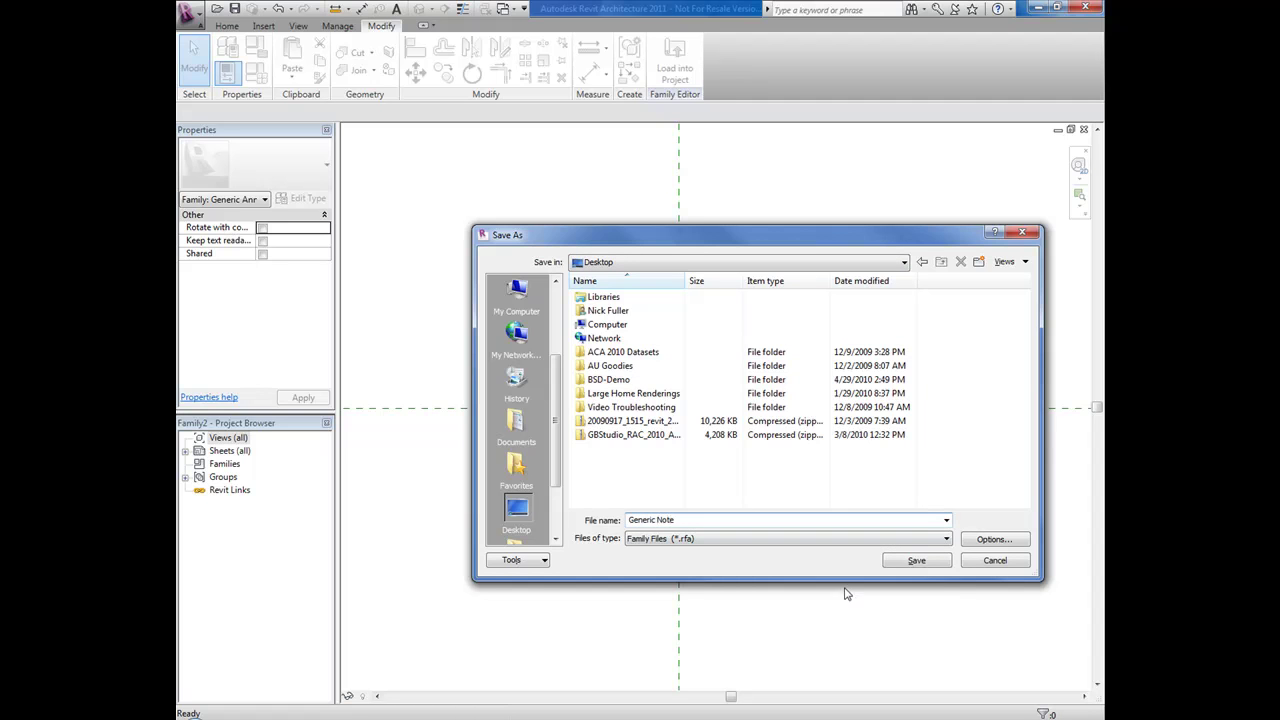
pyautogui.click(912, 560)
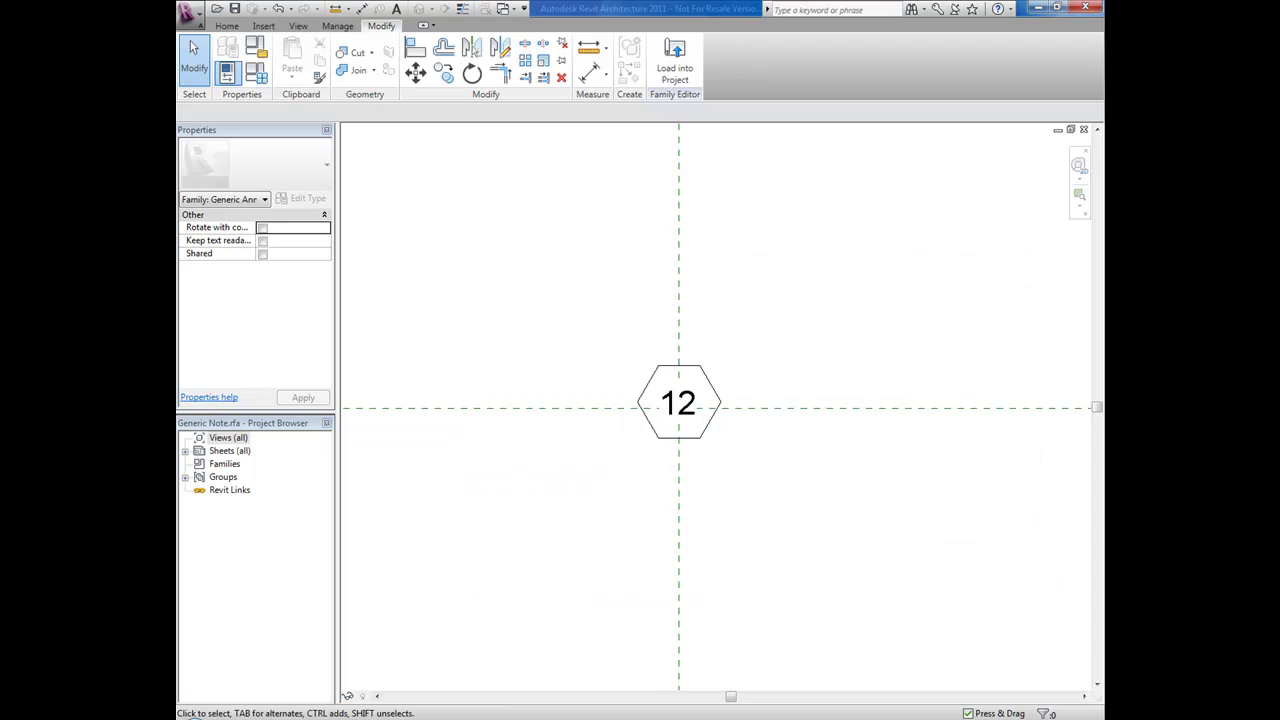
# Create a new project and load the Generic Note family into it
pyautogui.click(198, 18)
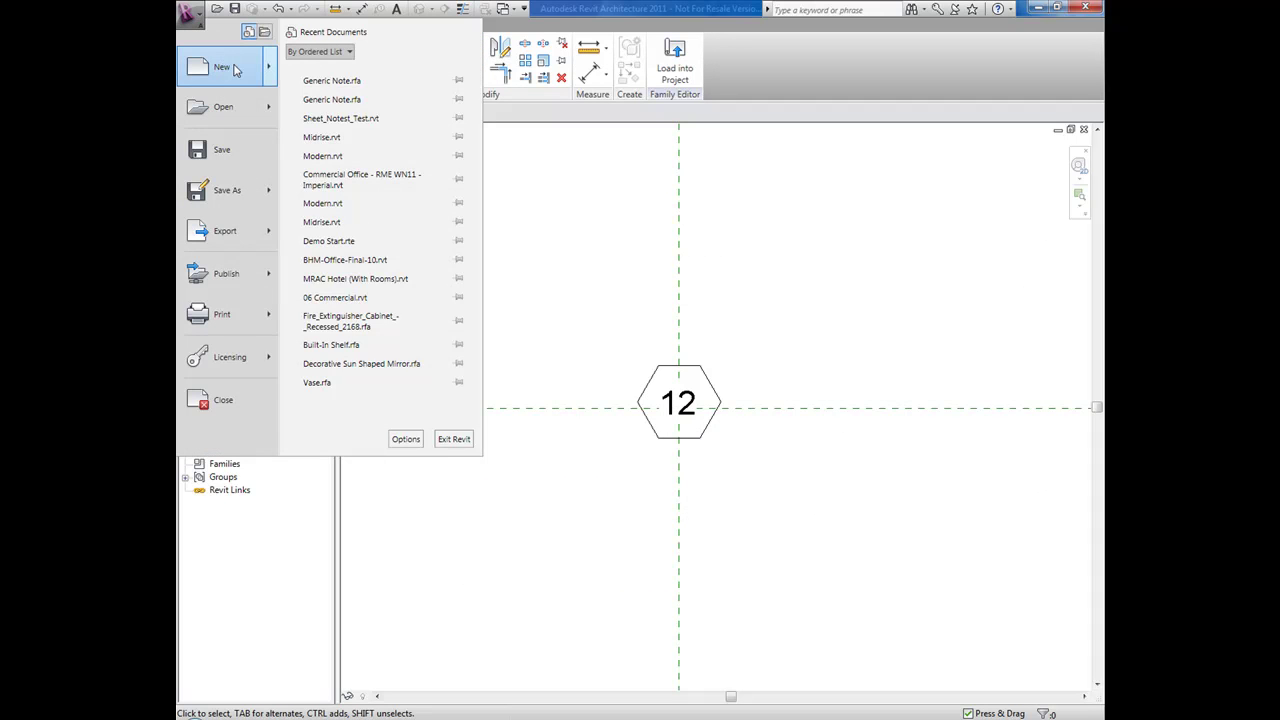
pyautogui.moveTo(234, 68)
pyautogui.click(320, 86)
pyautogui.click(610, 426)
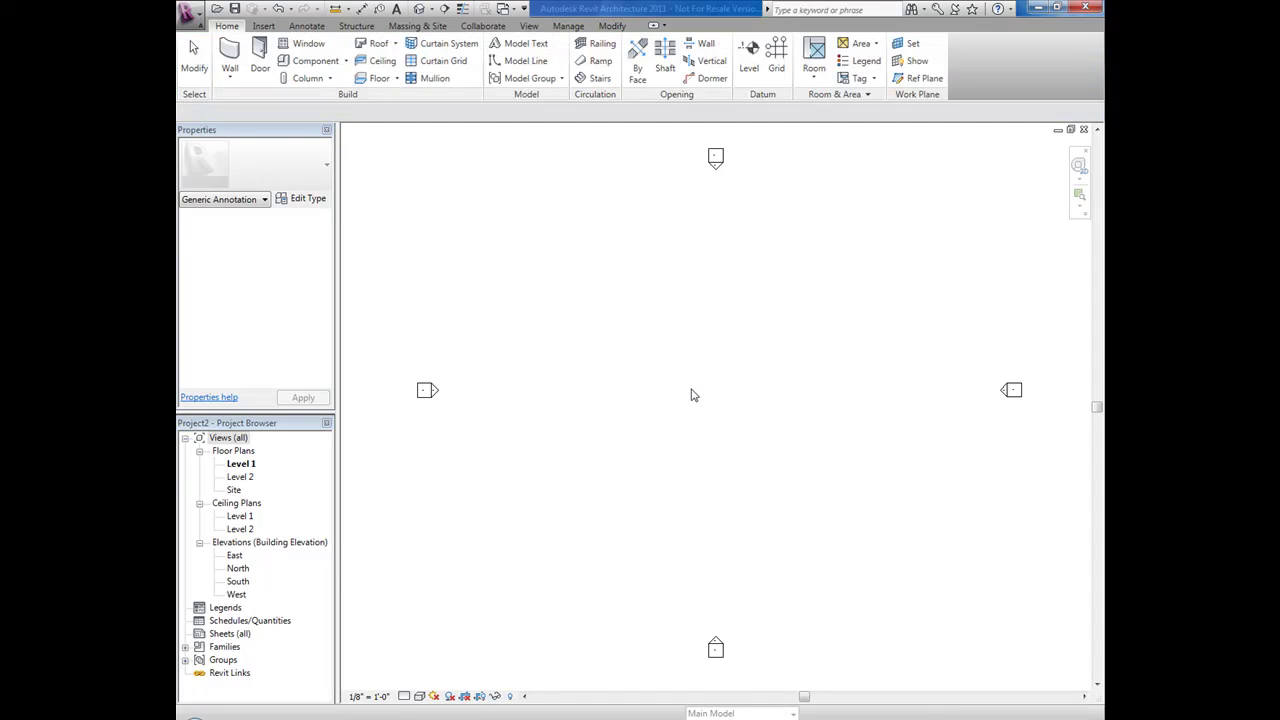
# Draw a short horizontal Generic - 8" wall in the middle of the Level 1 floor plan
pyautogui.click(229, 55)
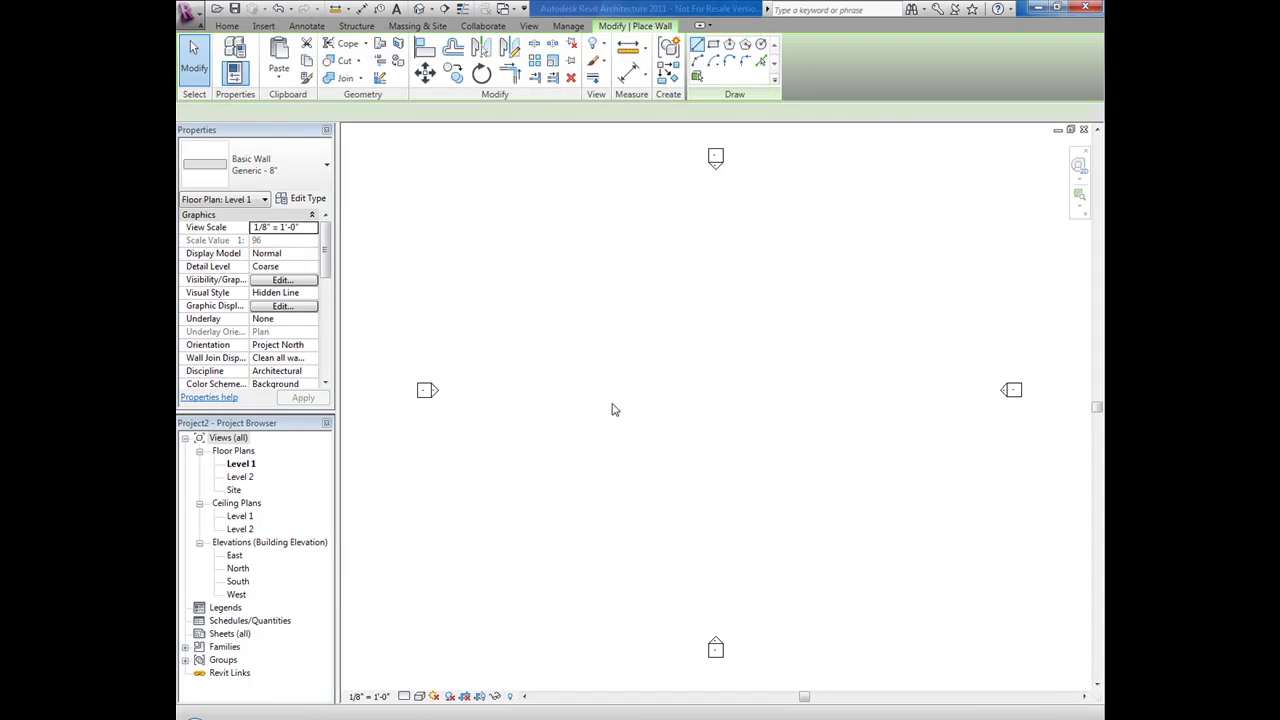
pyautogui.click(640, 393)
pyautogui.click(709, 392)
pyautogui.press('Escape')
pyautogui.press('Escape')
pyautogui.scroll(3, 669, 403)
pyautogui.moveTo(669, 403); pyautogui.dragTo(717, 384, button='middle')
pyautogui.moveTo(666, 277); pyautogui.dragTo(596, 247, button='middle')
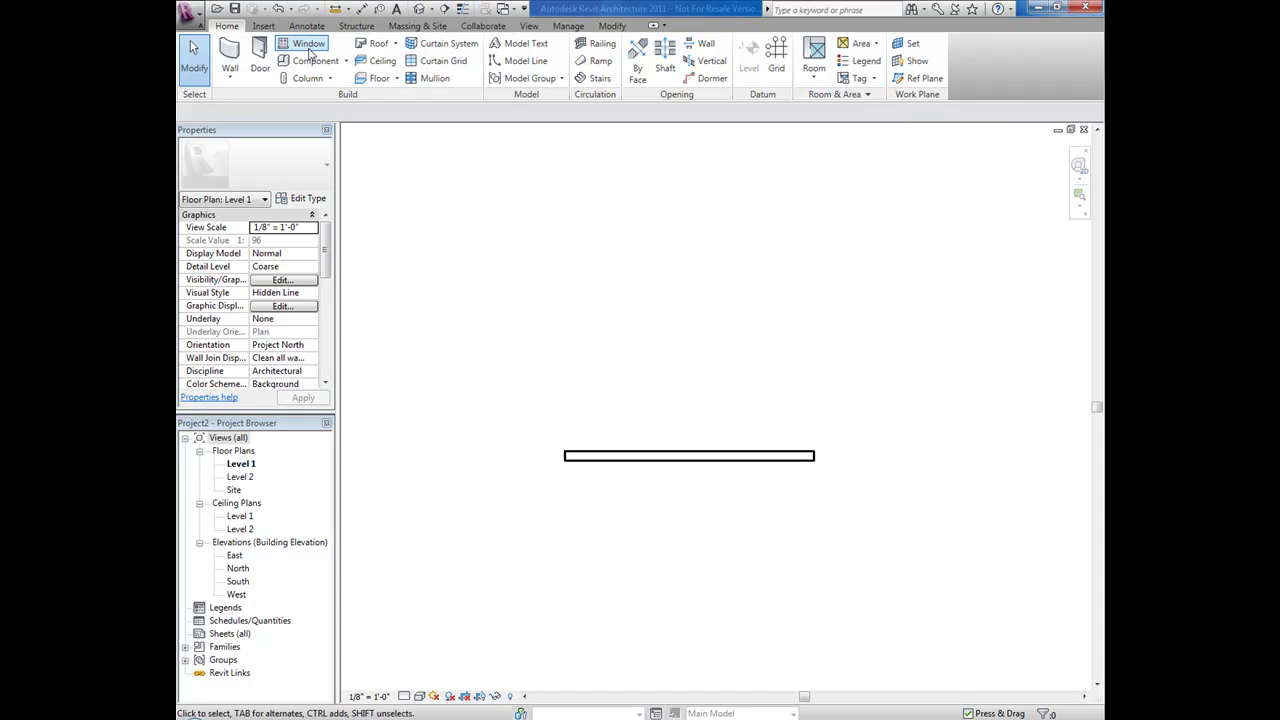
# Place one Generic Note symbol without leaders just above the wall's right-hand part
pyautogui.click(305, 26)
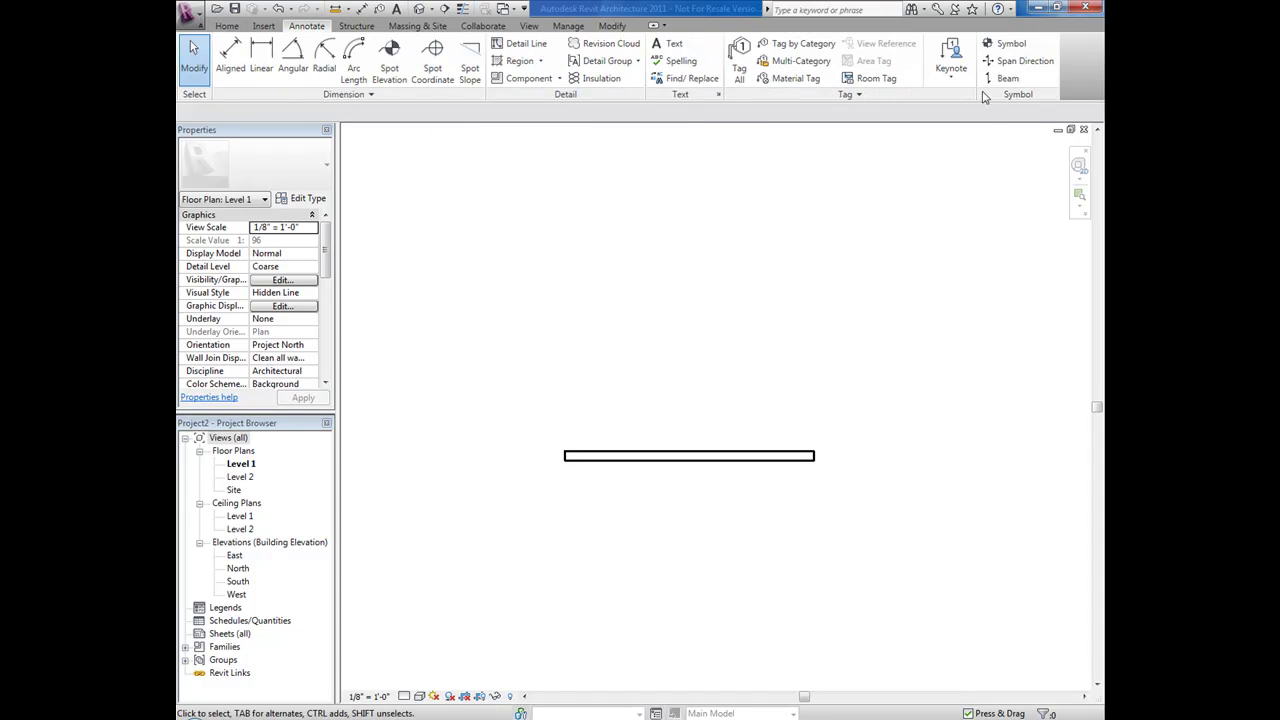
pyautogui.click(1005, 44)
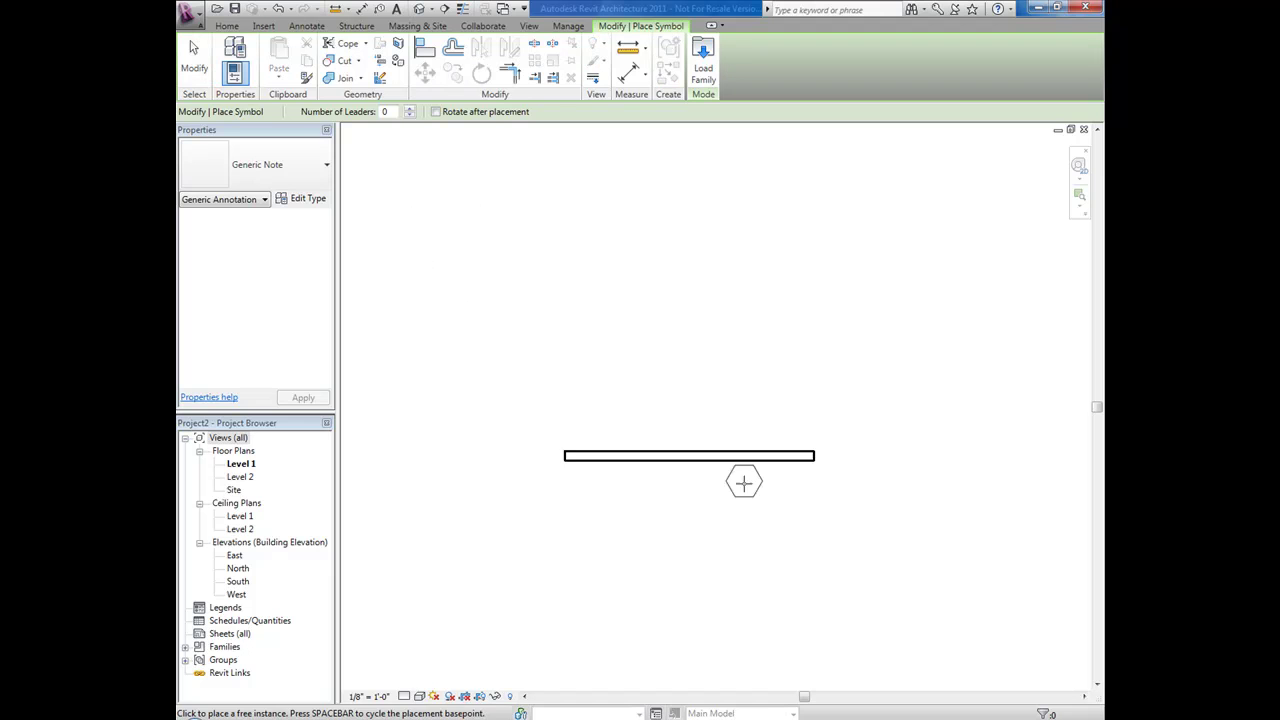
pyautogui.click(766, 402)
pyautogui.press('Escape')
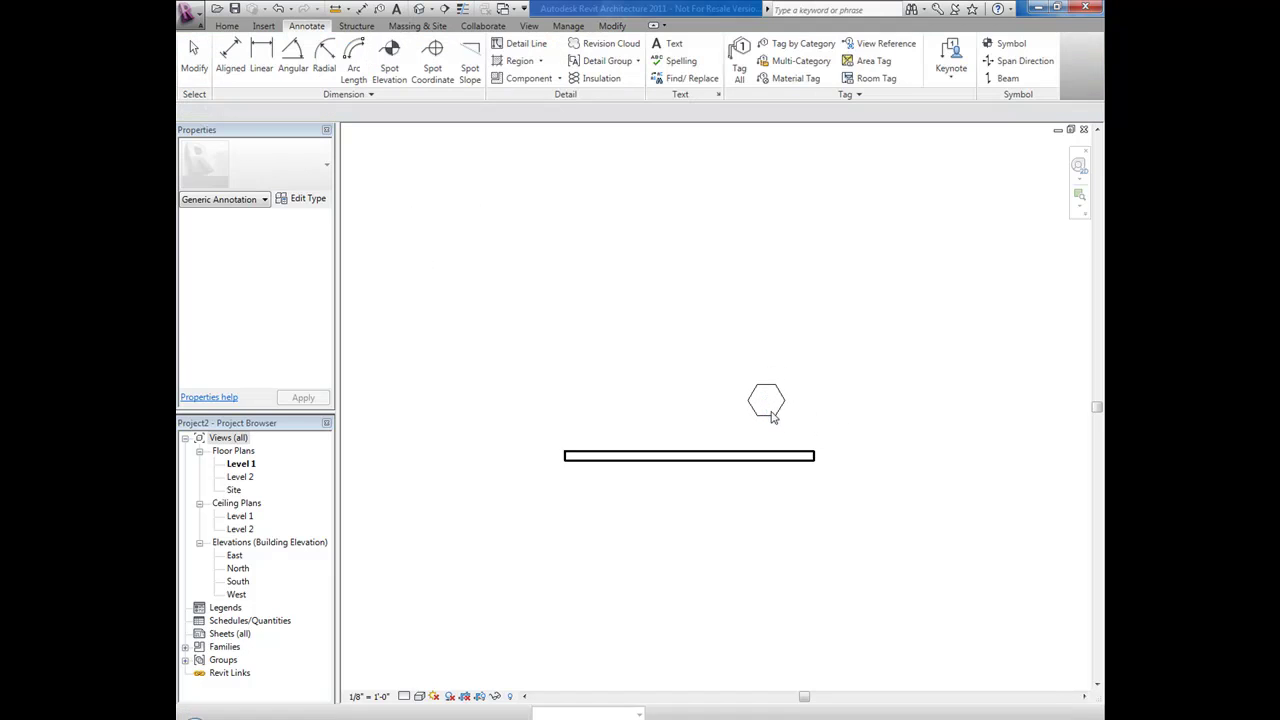
pyautogui.click(767, 403)
pyautogui.click(767, 402)
pyautogui.write('1')
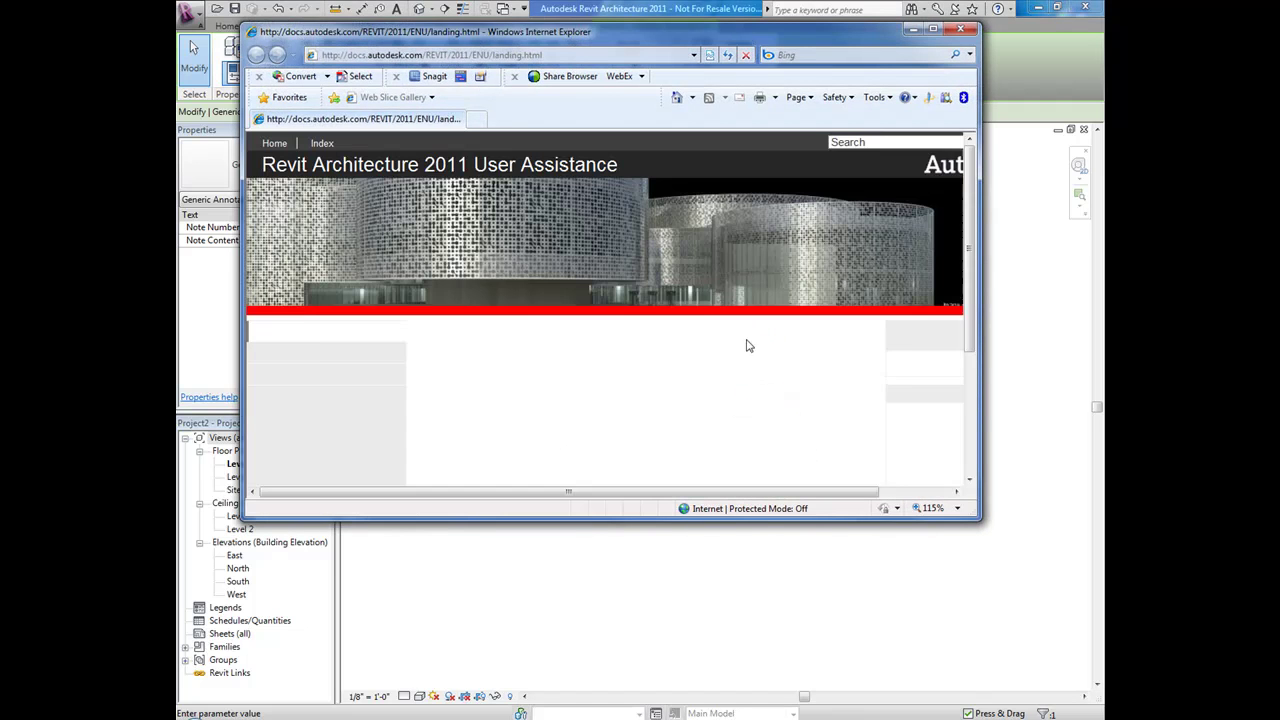
# Set the Note Number of the placed hexagon symbol to 1 and deselect it
pyautogui.scroll(2, 778, 433)
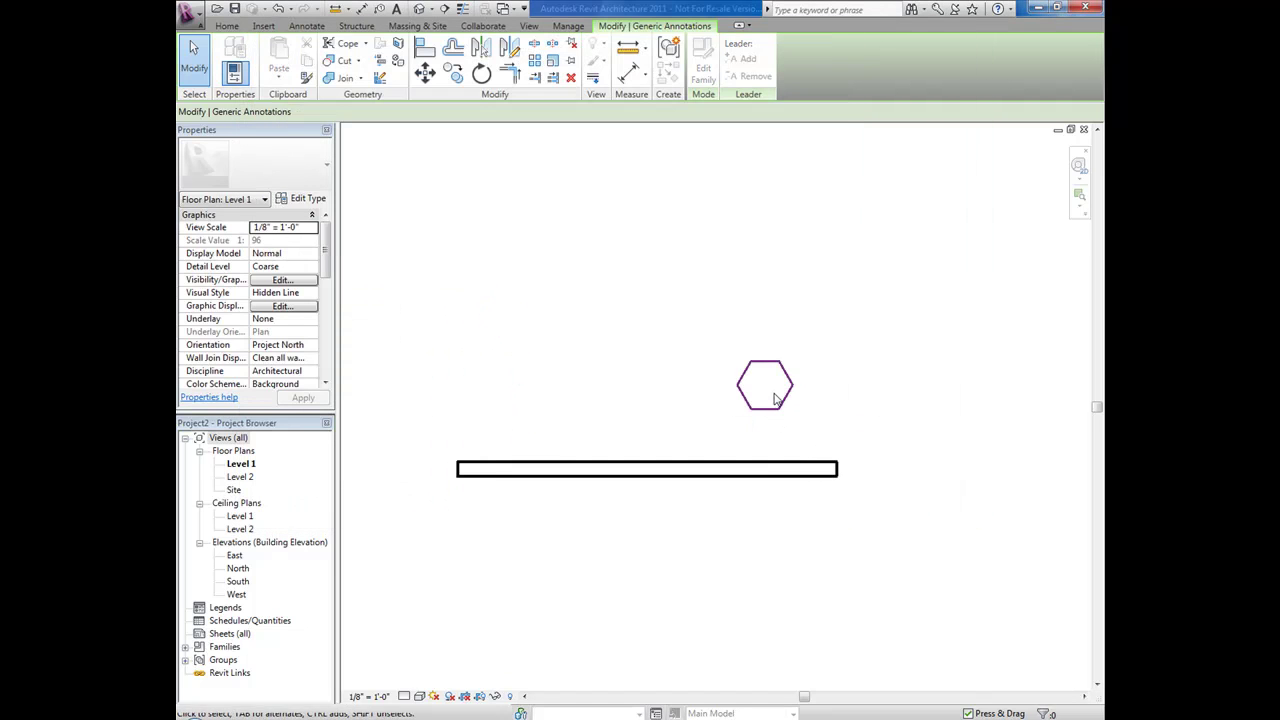
pyautogui.click(766, 395)
pyautogui.click(768, 390)
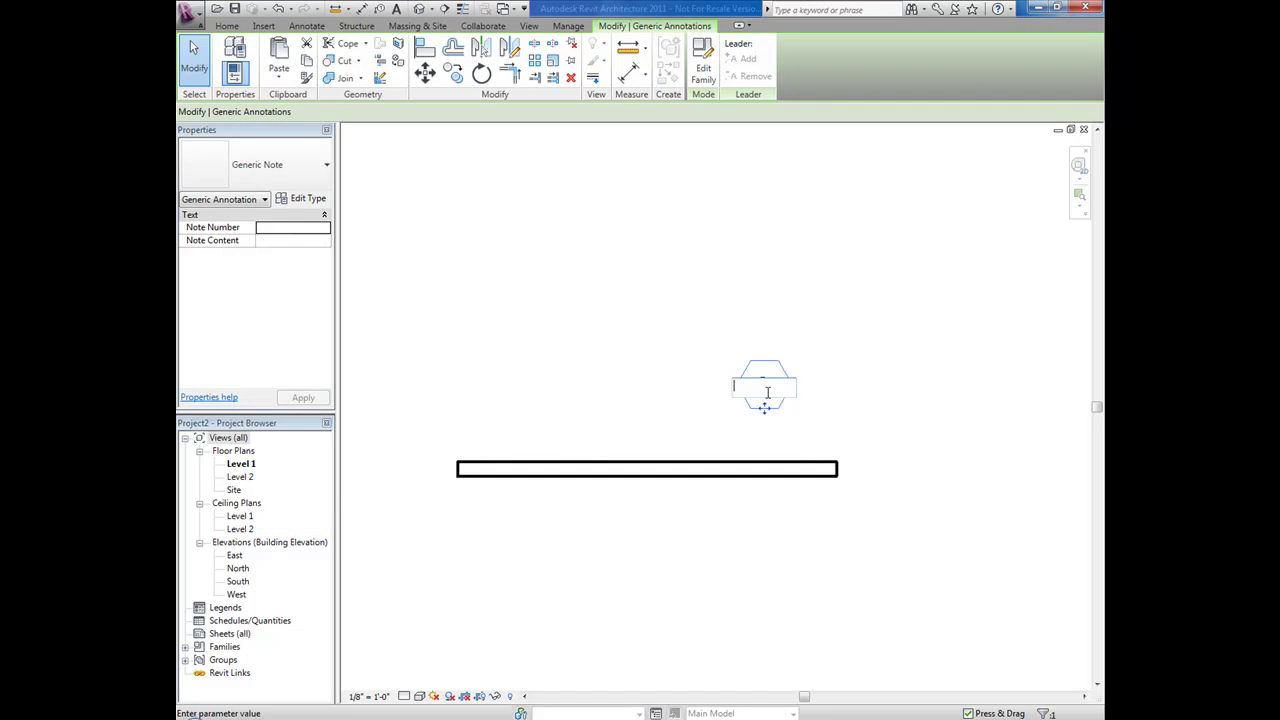
pyautogui.write('1')
pyautogui.click(835, 357)
pyautogui.click(700, 283)
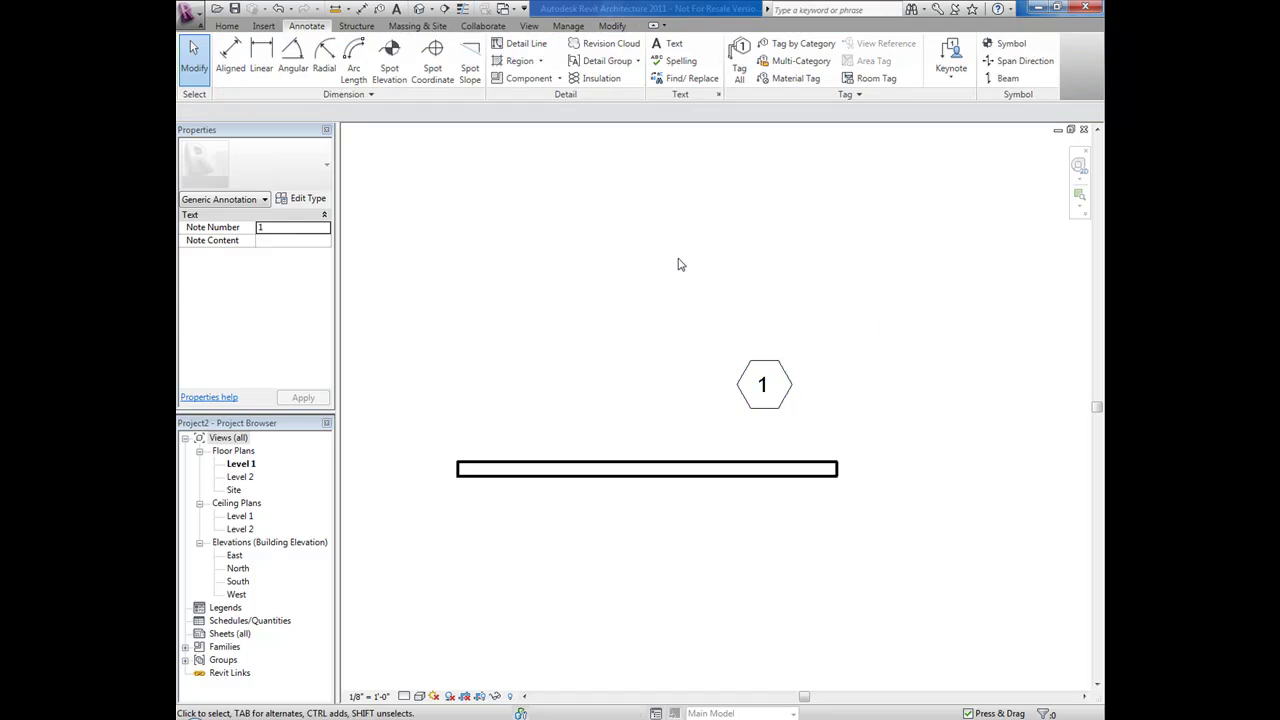
pyautogui.click(778, 362)
pyautogui.click(511, 285)
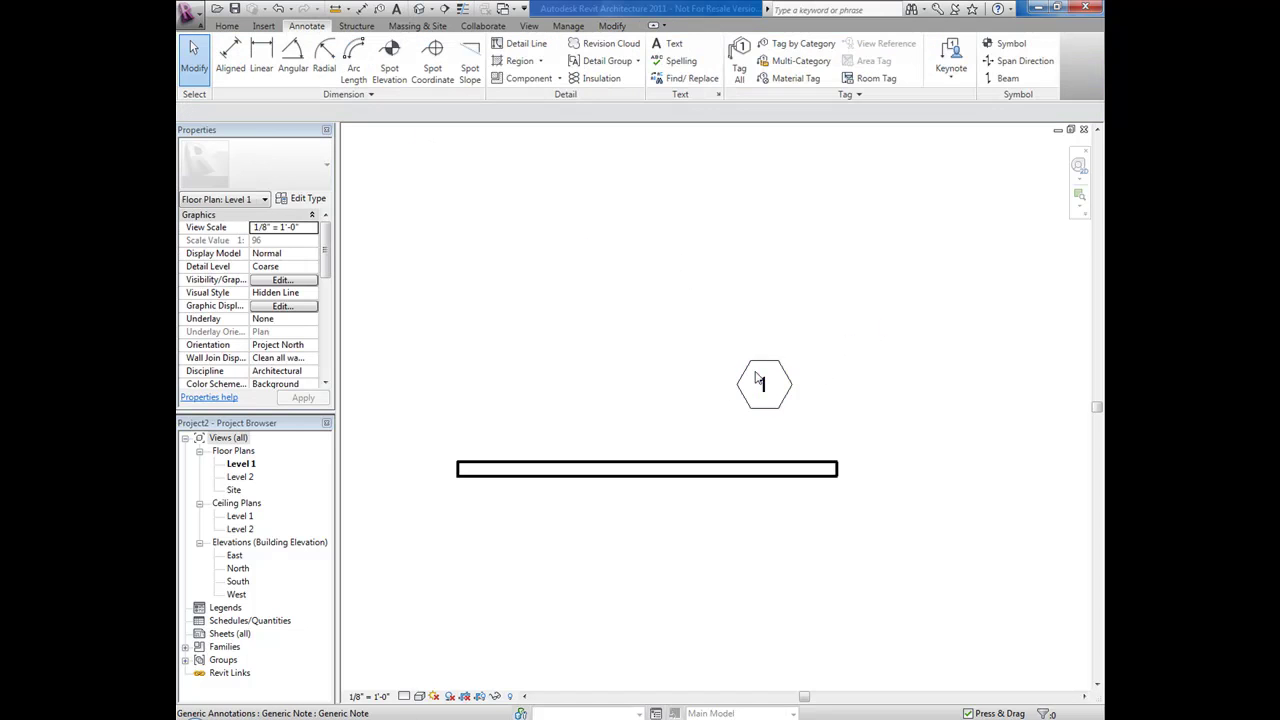
# Add three leaders to the note symbol and remove two of them
pyautogui.click(763, 386)
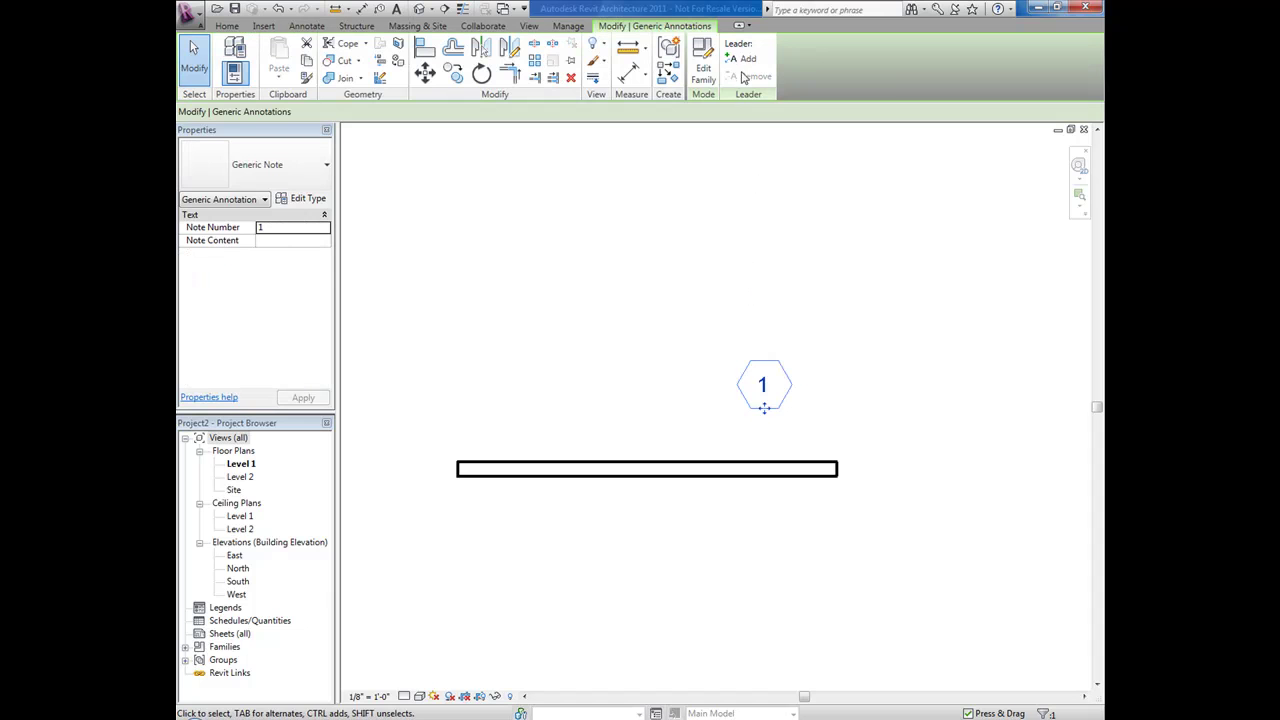
pyautogui.click(745, 60)
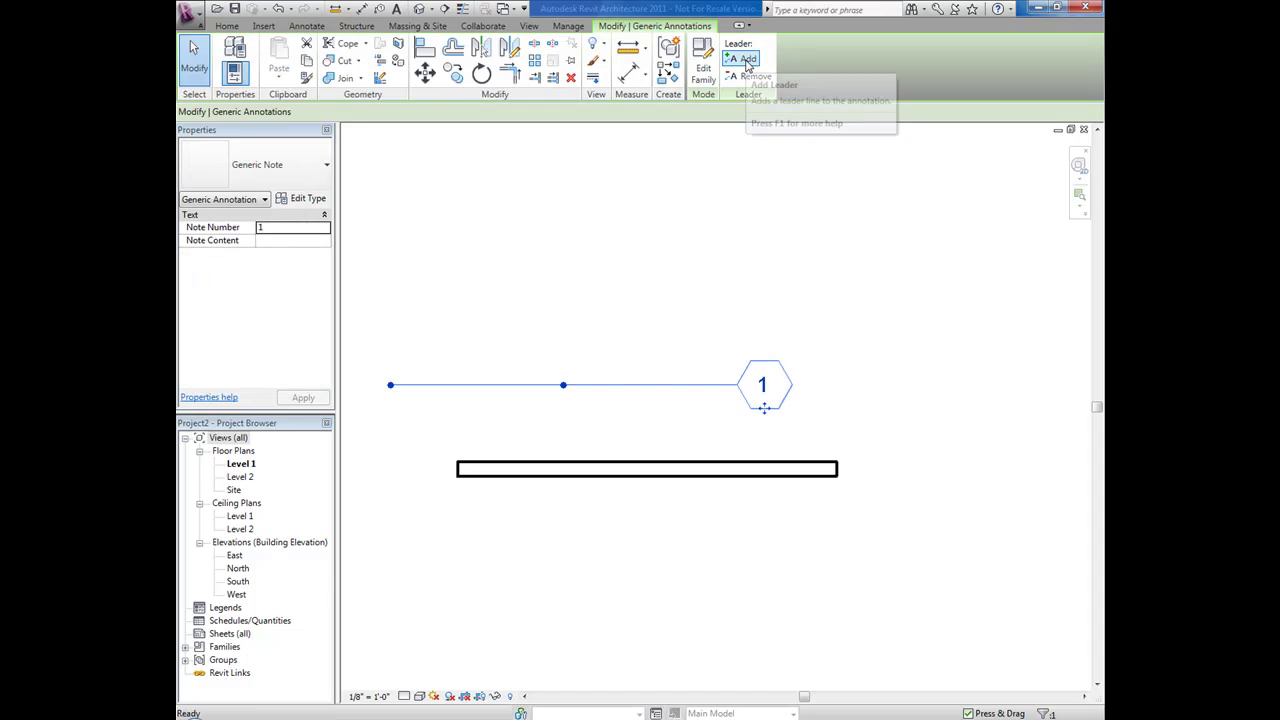
pyautogui.click(746, 62)
pyautogui.click(745, 59)
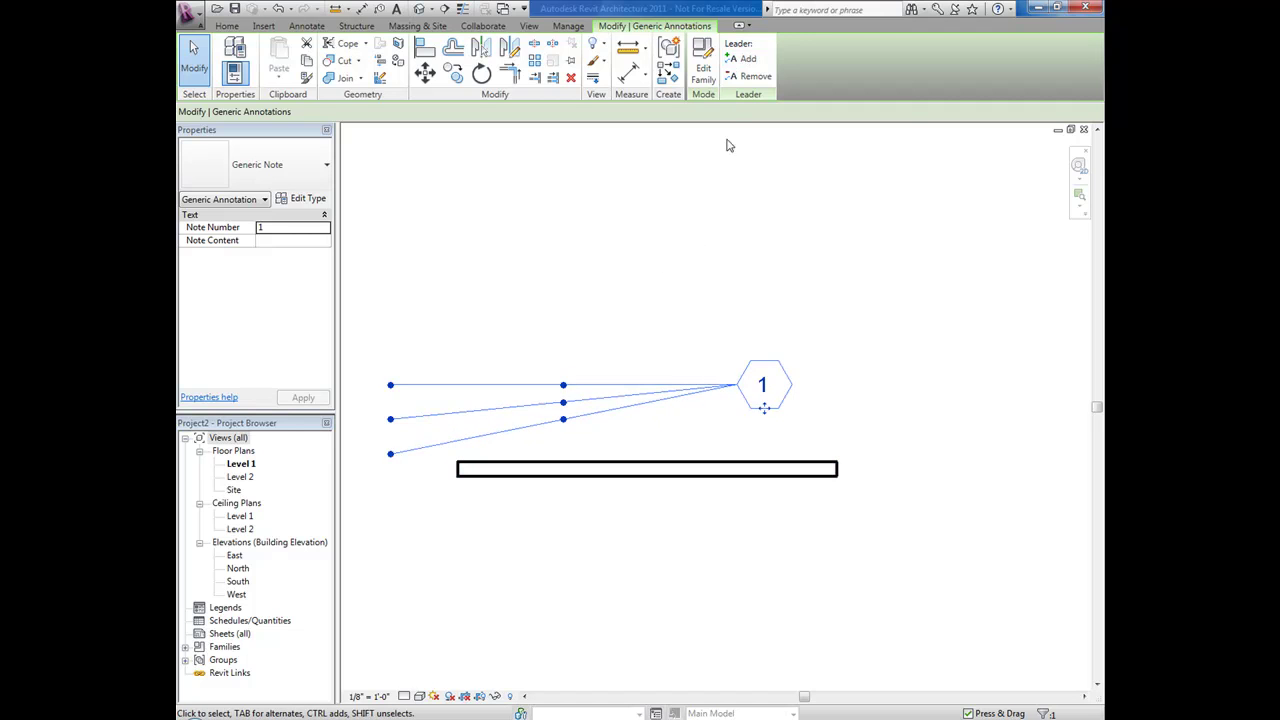
pyautogui.click(741, 80)
pyautogui.click(741, 80)
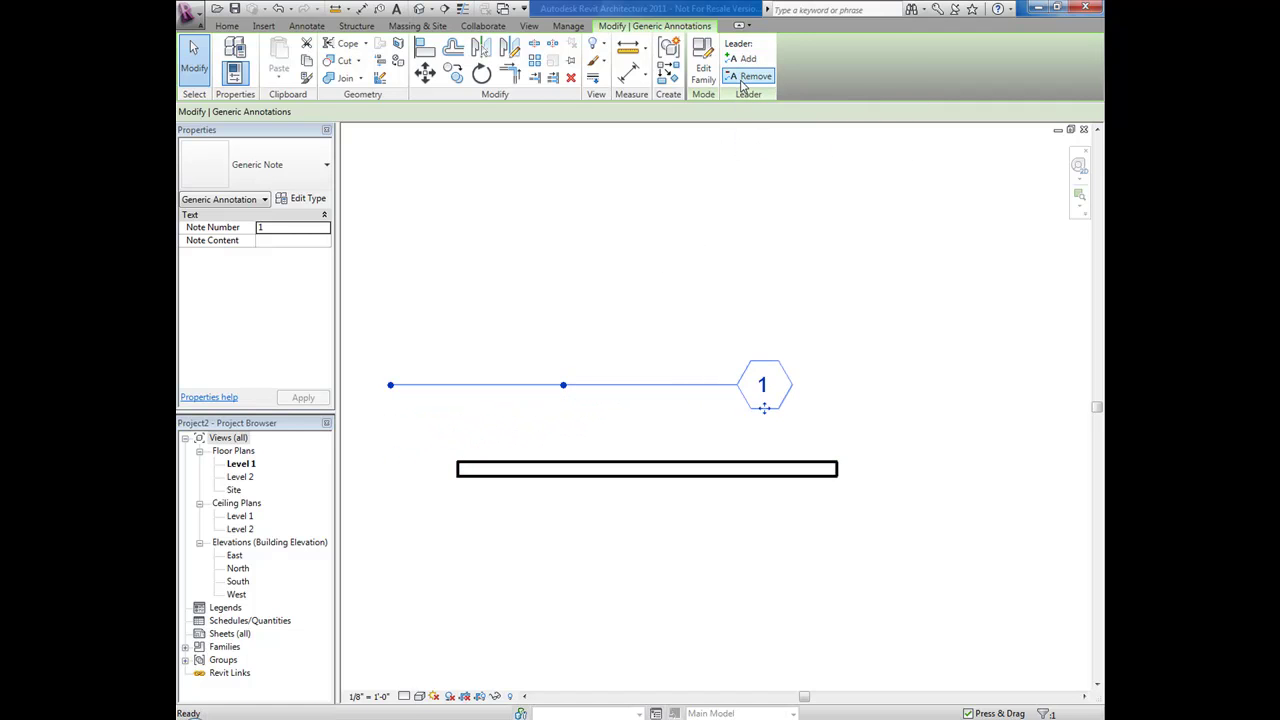
pyautogui.click(636, 244)
# Move the leader's end onto the wall's upper face and its elbow level with the symbol, a short distance to its left
pyautogui.click(390, 386)
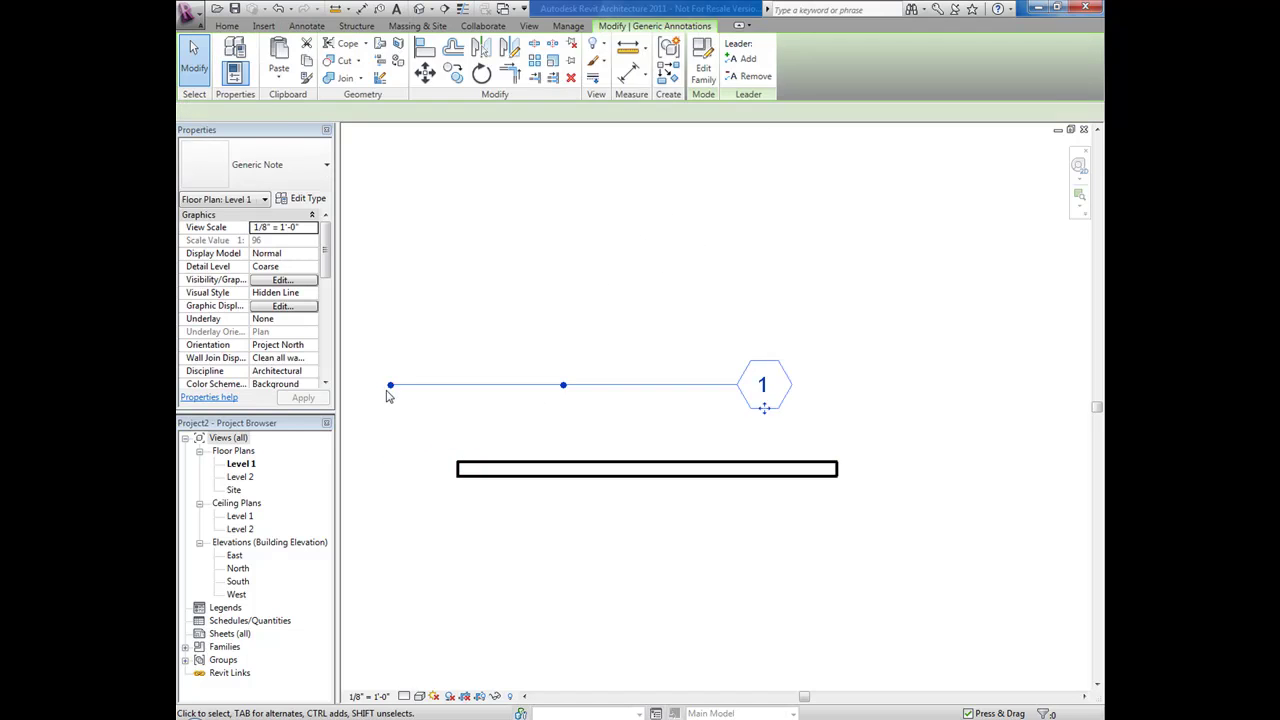
pyautogui.moveTo(390, 386); pyautogui.dragTo(620, 461)
pyautogui.moveTo(678, 423)
pyautogui.mouseDown()
pyautogui.moveTo(670, 403)
pyautogui.moveTo(700, 385)
pyautogui.mouseUp()
pyautogui.click(651, 340)
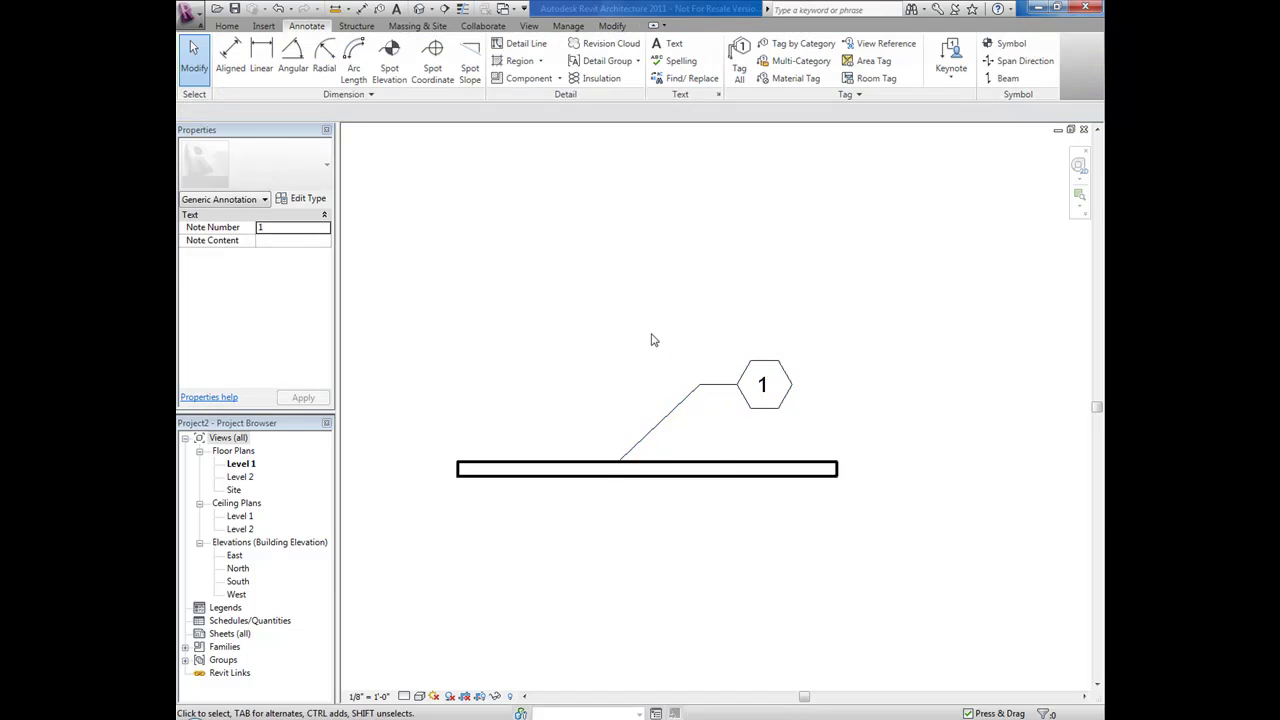
# Set the Leader Arrowhead in the Generic Note type properties to Arrow Filled 30 Degree
pyautogui.click(661, 428)
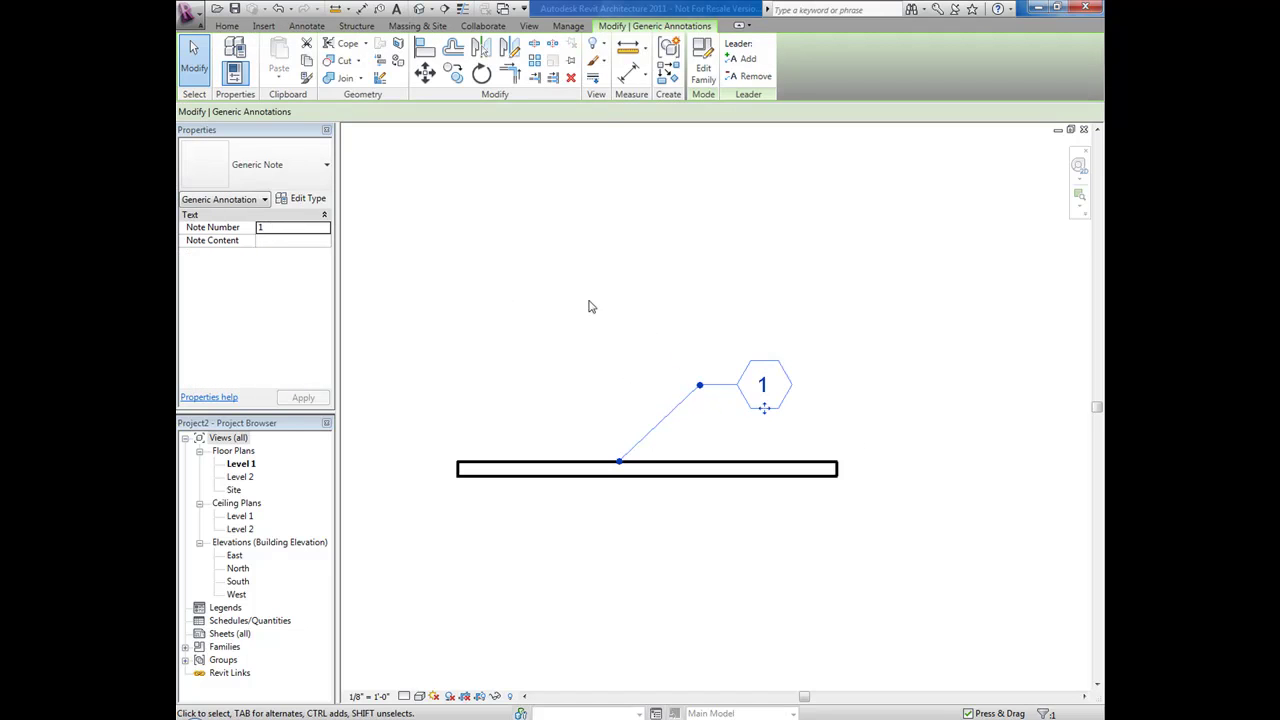
pyautogui.click(303, 198)
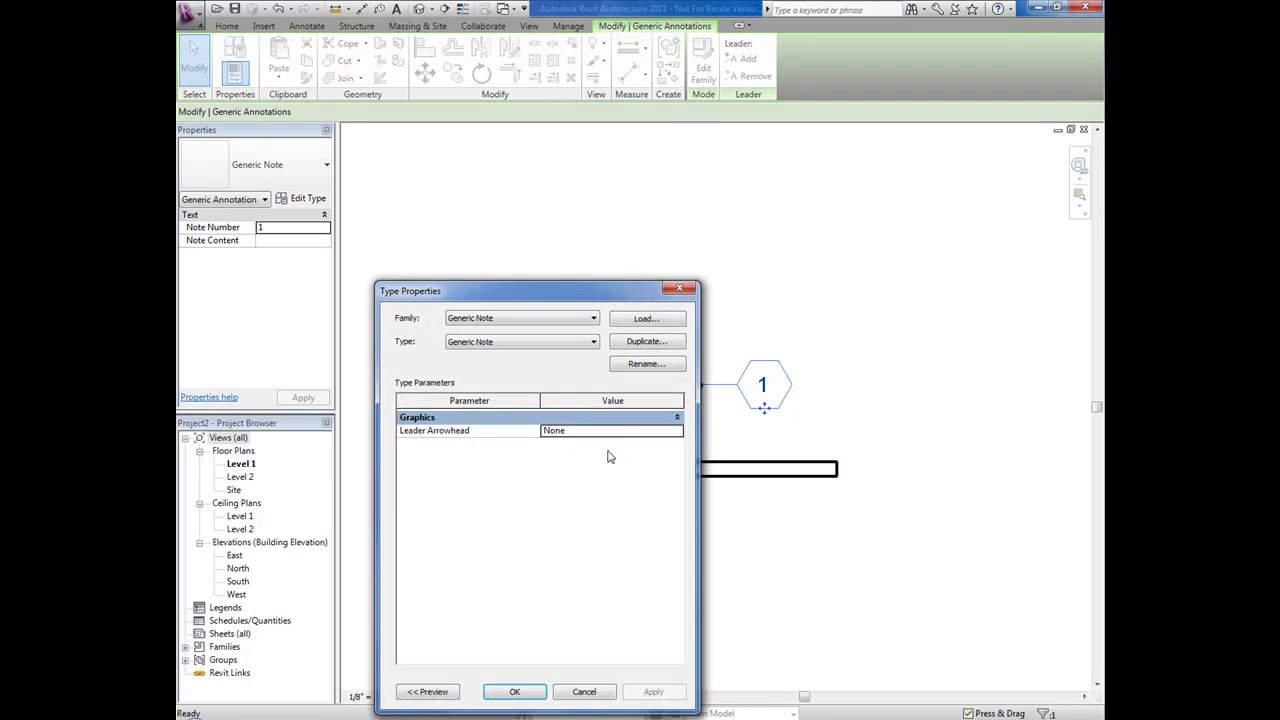
pyautogui.click(634, 432)
pyautogui.click(677, 430)
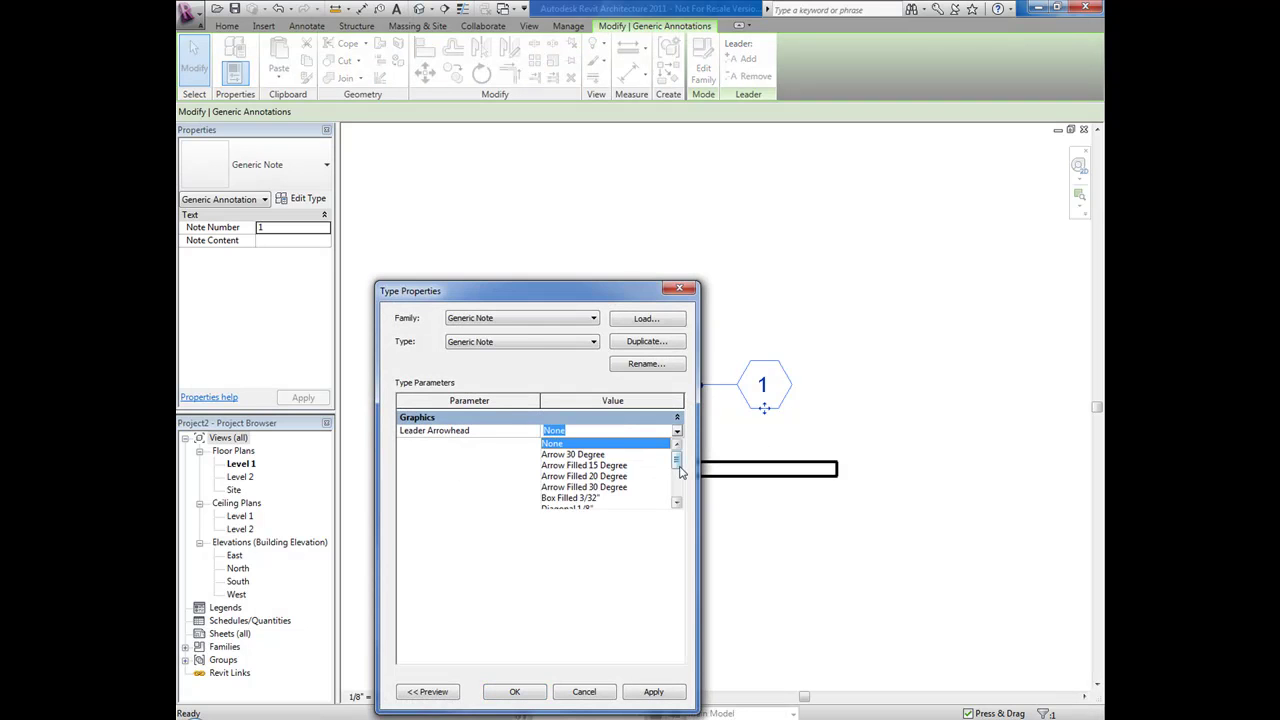
pyautogui.scroll(-2, 680, 474)
pyautogui.scroll(2, 681, 467)
pyautogui.click(618, 487)
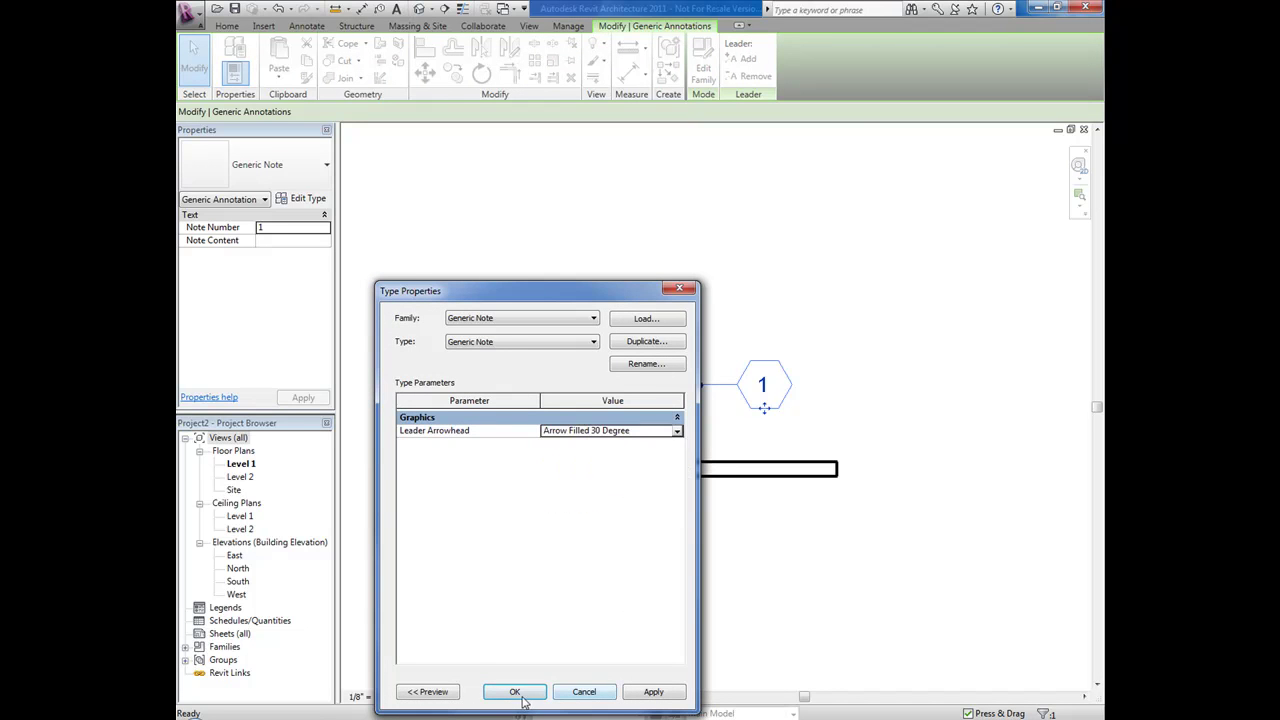
pyautogui.doubleClick(677, 431)
pyautogui.click(677, 431)
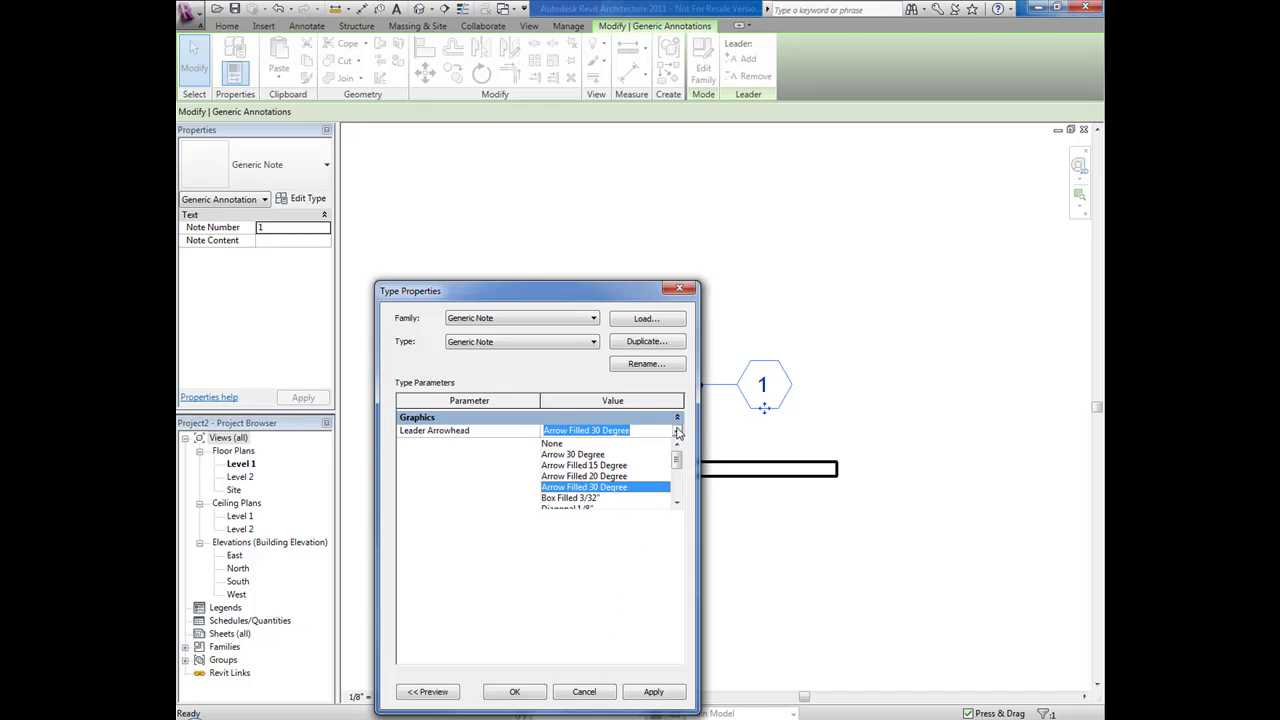
pyautogui.click(604, 487)
pyautogui.click(514, 691)
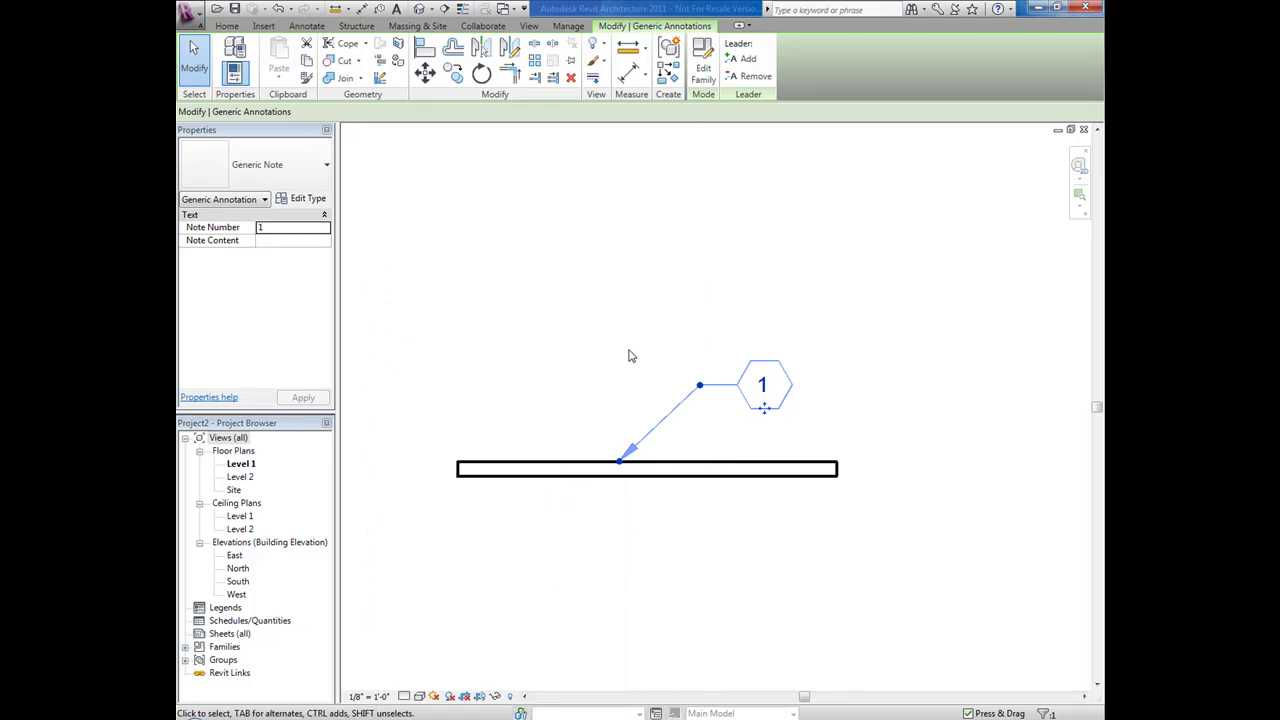
pyautogui.click(649, 346)
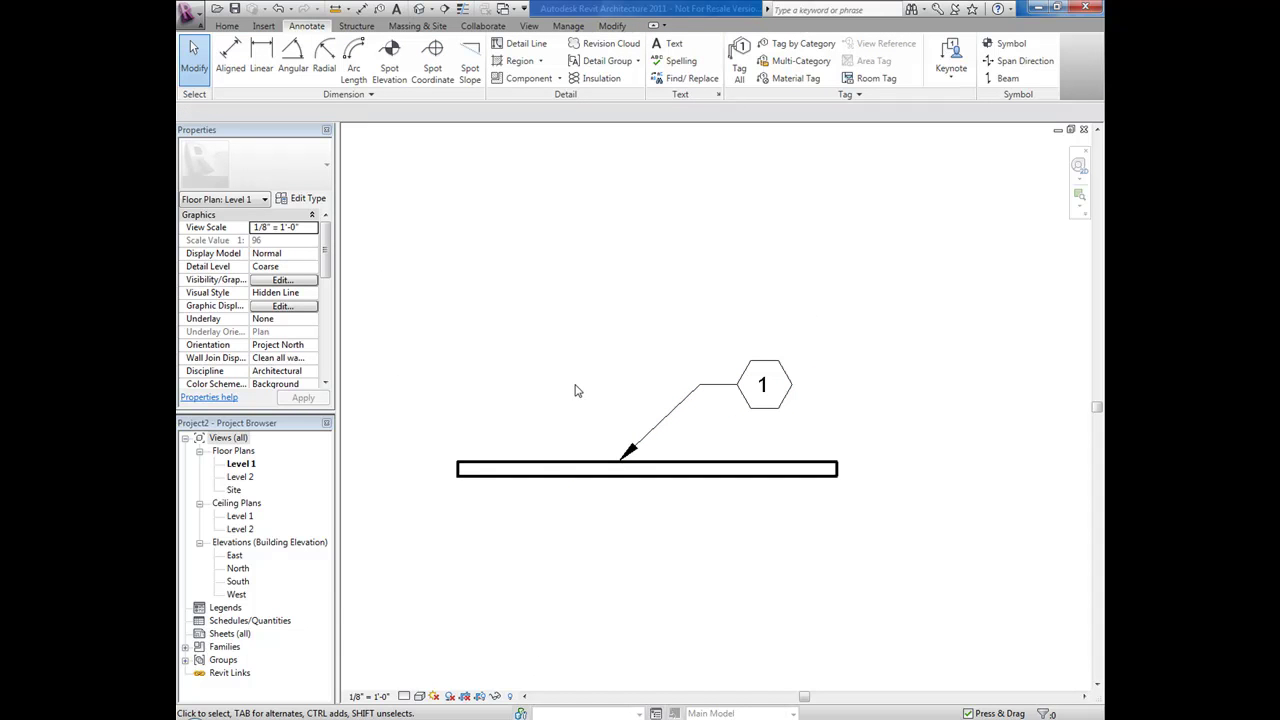
# Create a new drawing sheet with a title block
pyautogui.rightClick(222, 634)
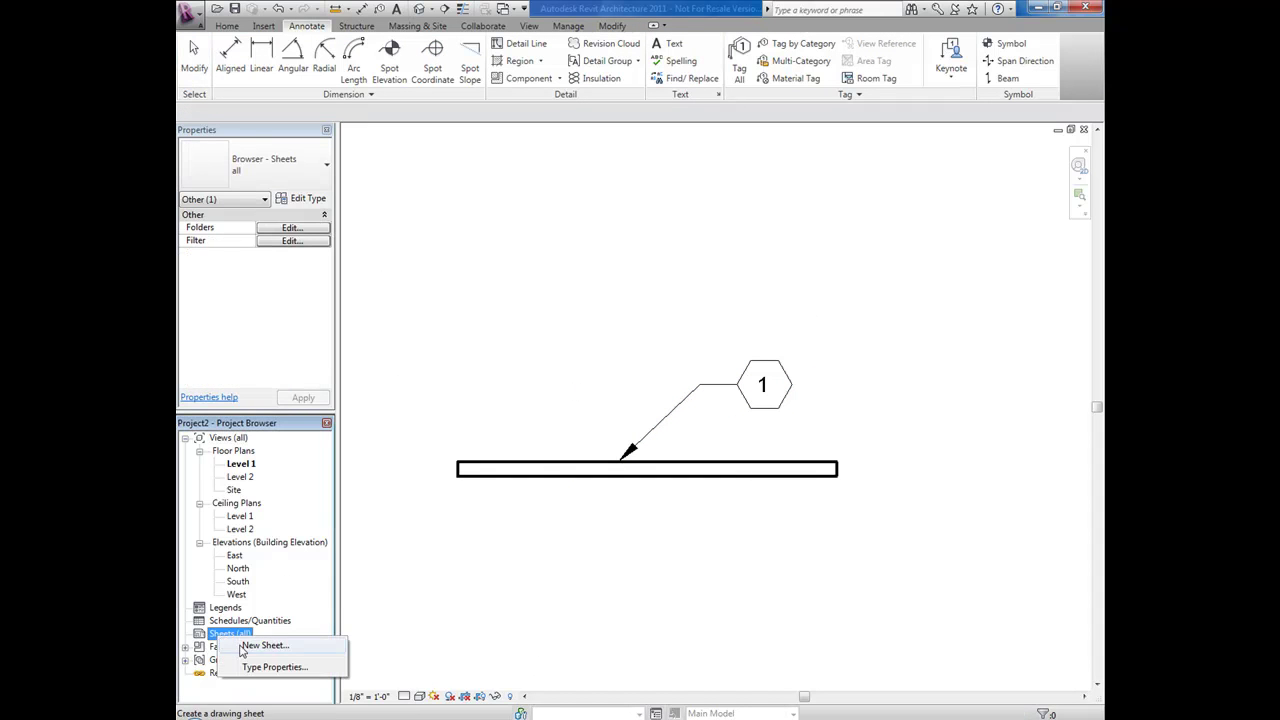
pyautogui.click(262, 646)
pyautogui.click(665, 530)
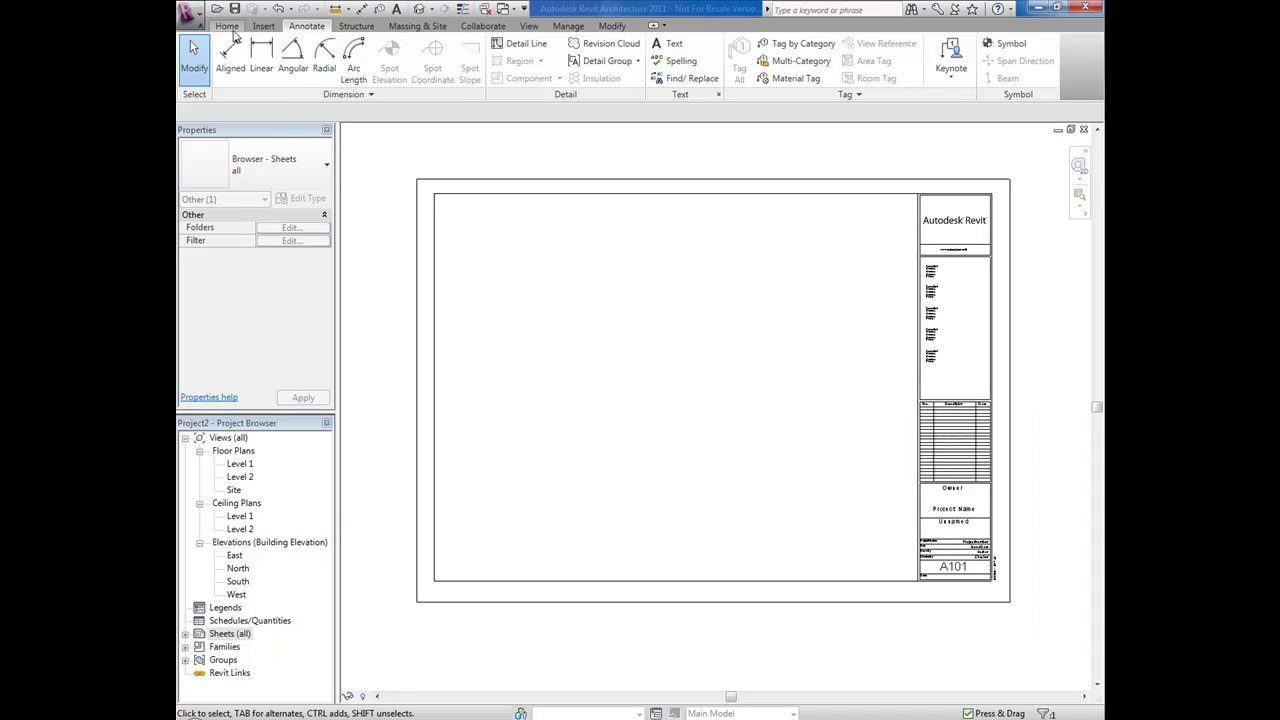
pyautogui.click(264, 27)
pyautogui.click(230, 27)
pyautogui.click(530, 26)
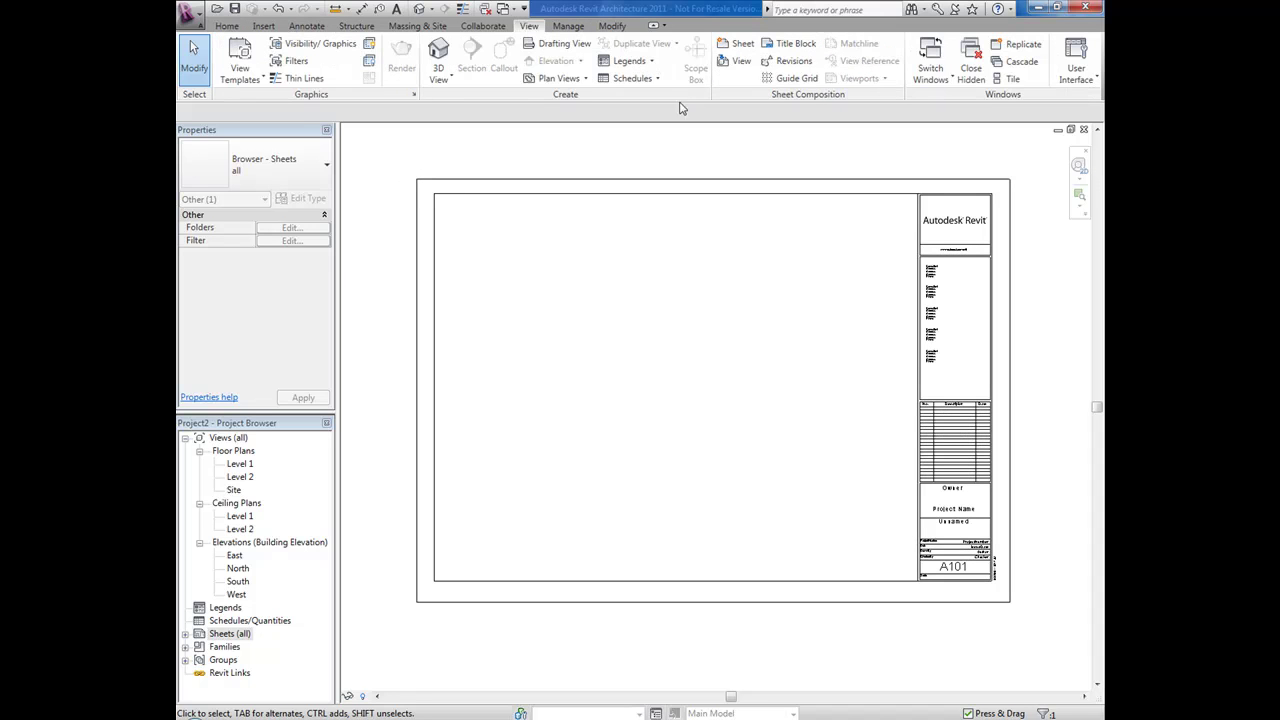
pyautogui.click(657, 79)
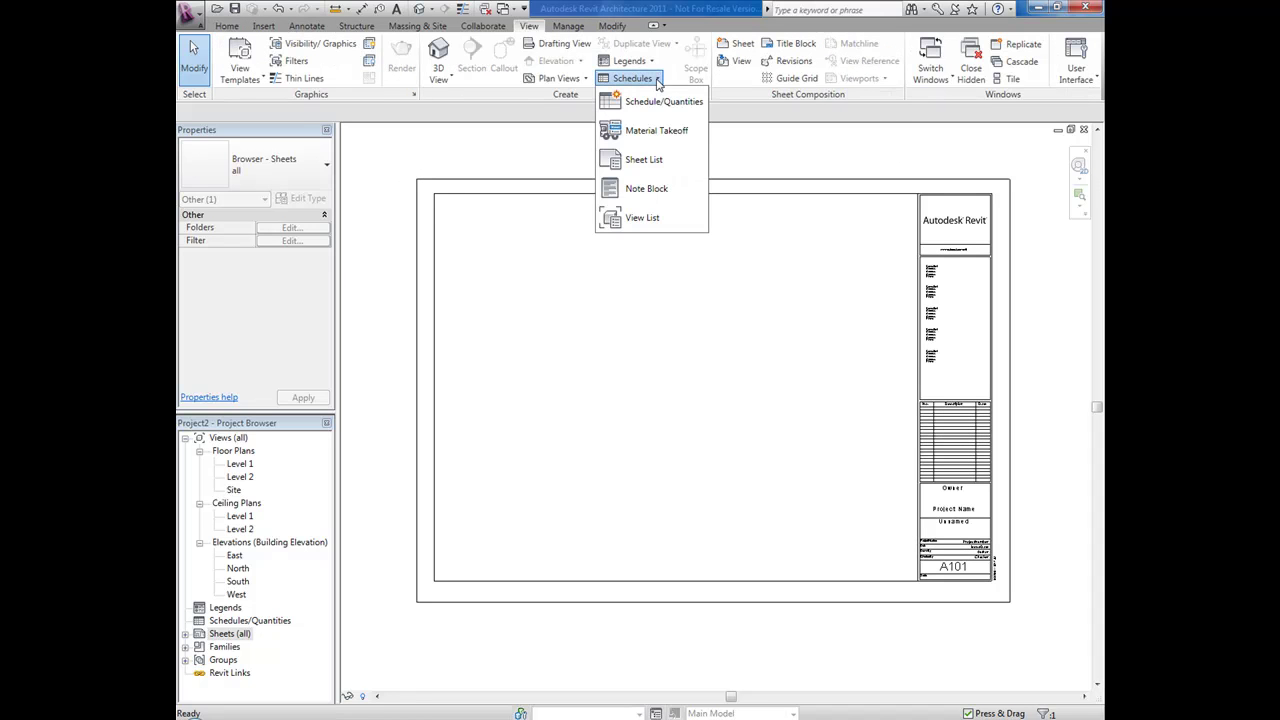
pyautogui.click(640, 191)
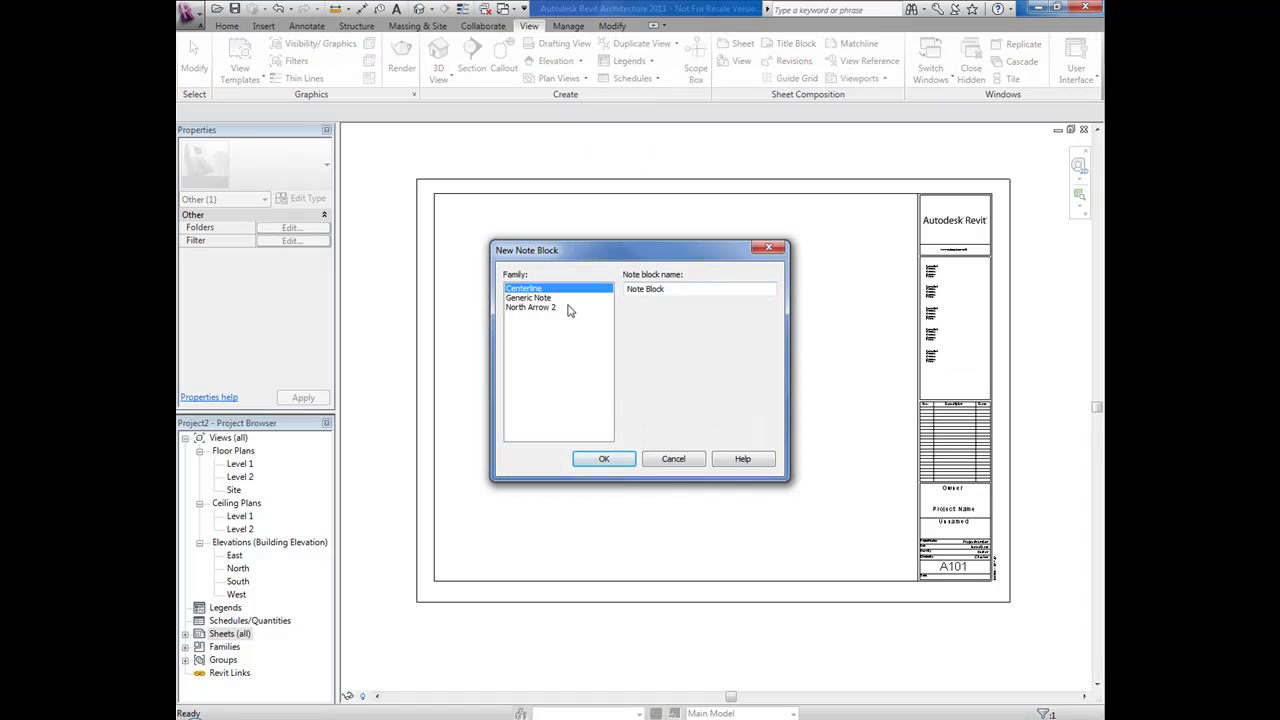
pyautogui.moveTo(670, 289); pyautogui.dragTo(520, 306)
pyautogui.write('C')
pyautogui.click(616, 460)
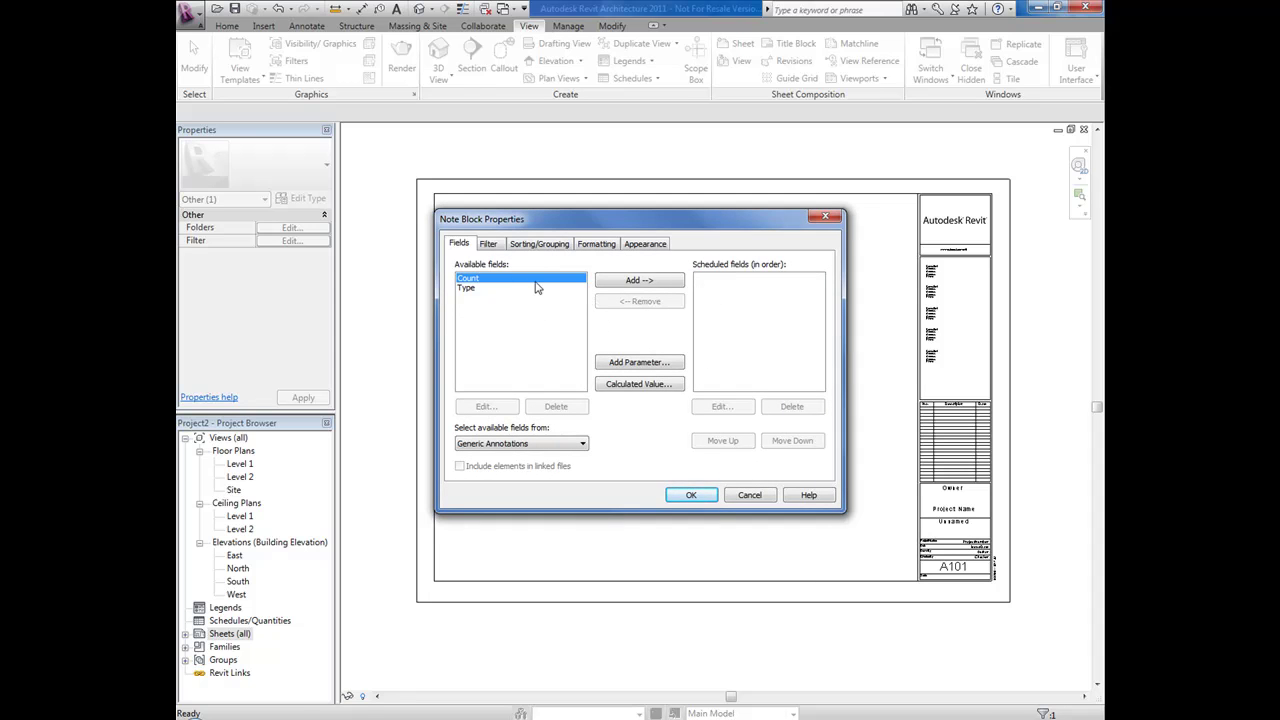
pyautogui.press('Escape')
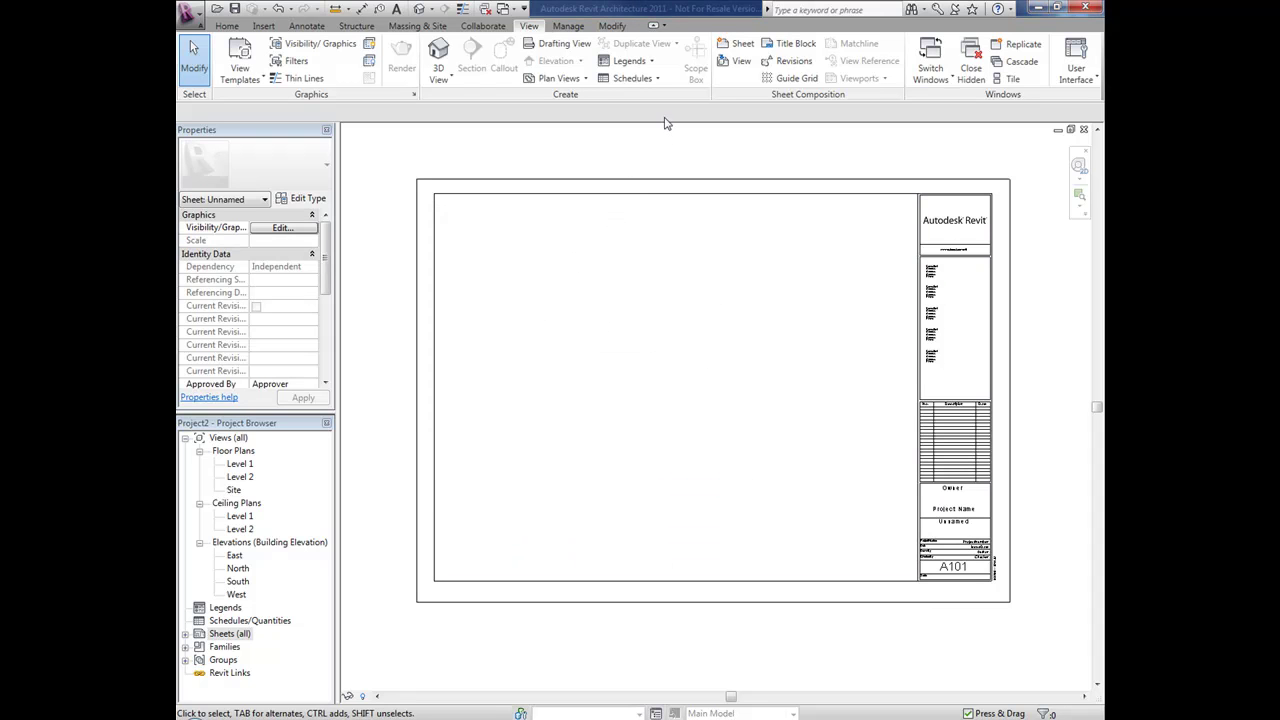
# Create a note block for the Generic Note family and name it Construction Notes
pyautogui.click(647, 80)
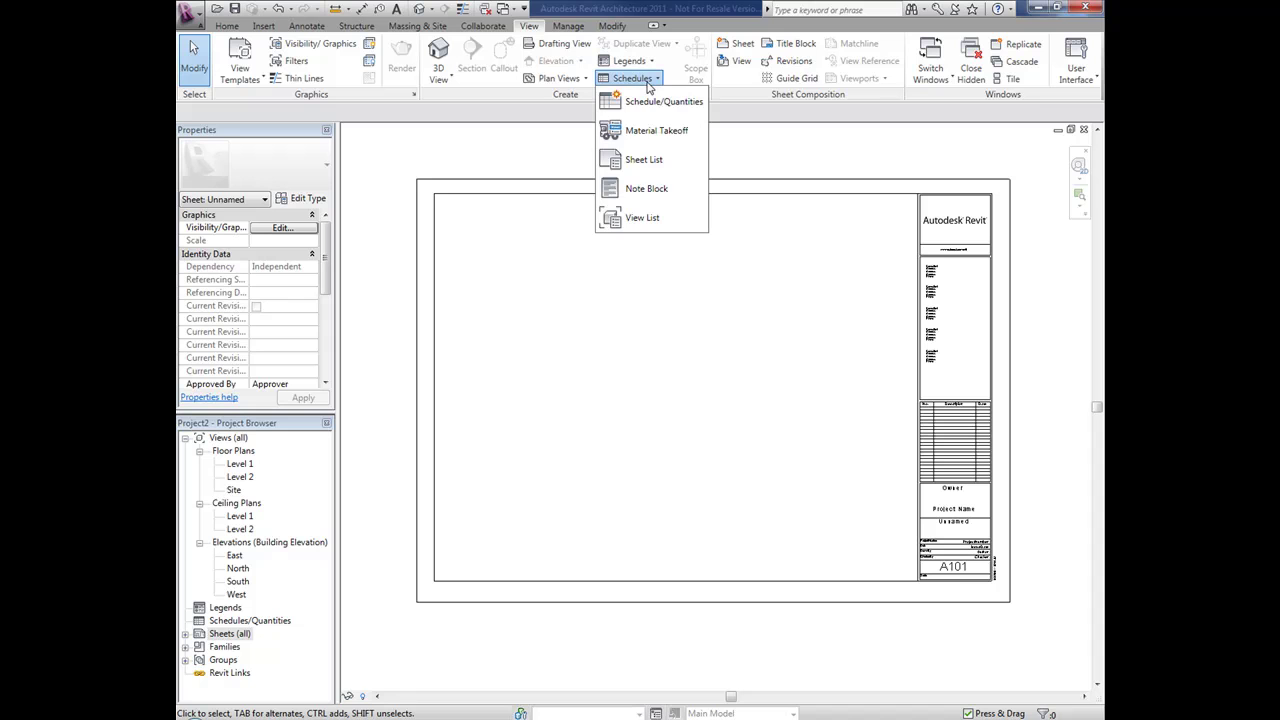
pyautogui.click(640, 189)
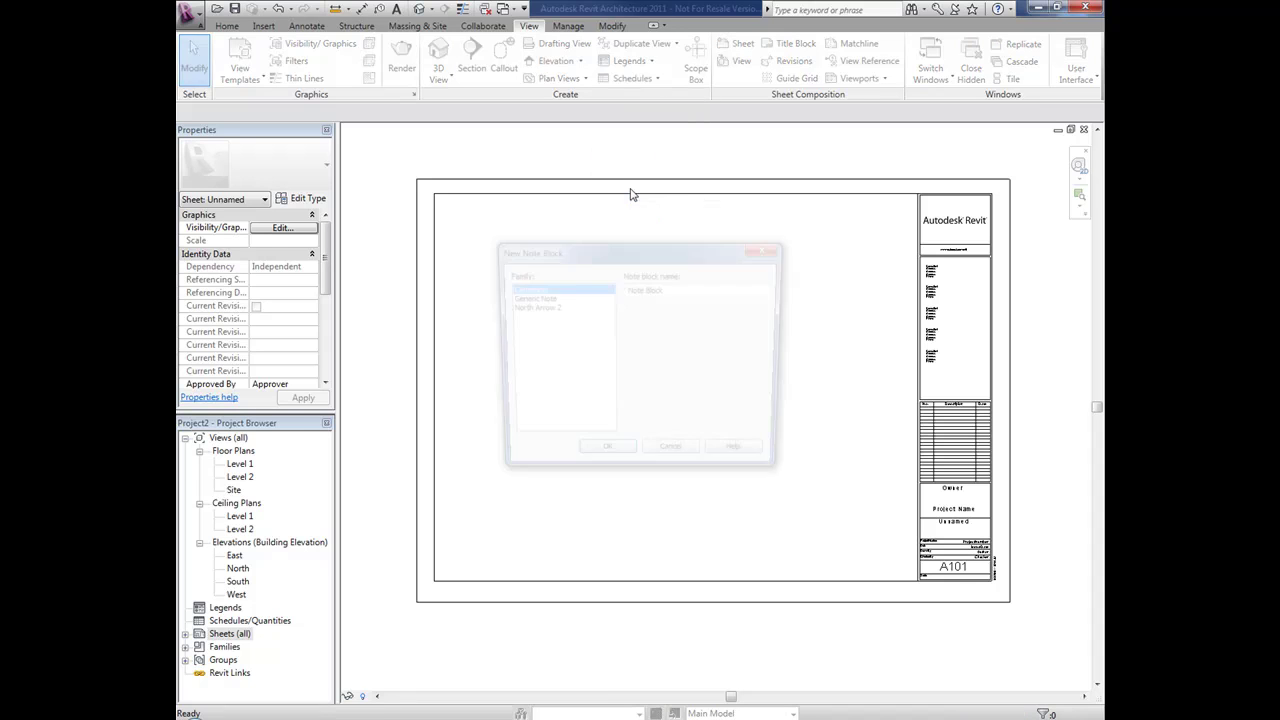
pyautogui.click(530, 299)
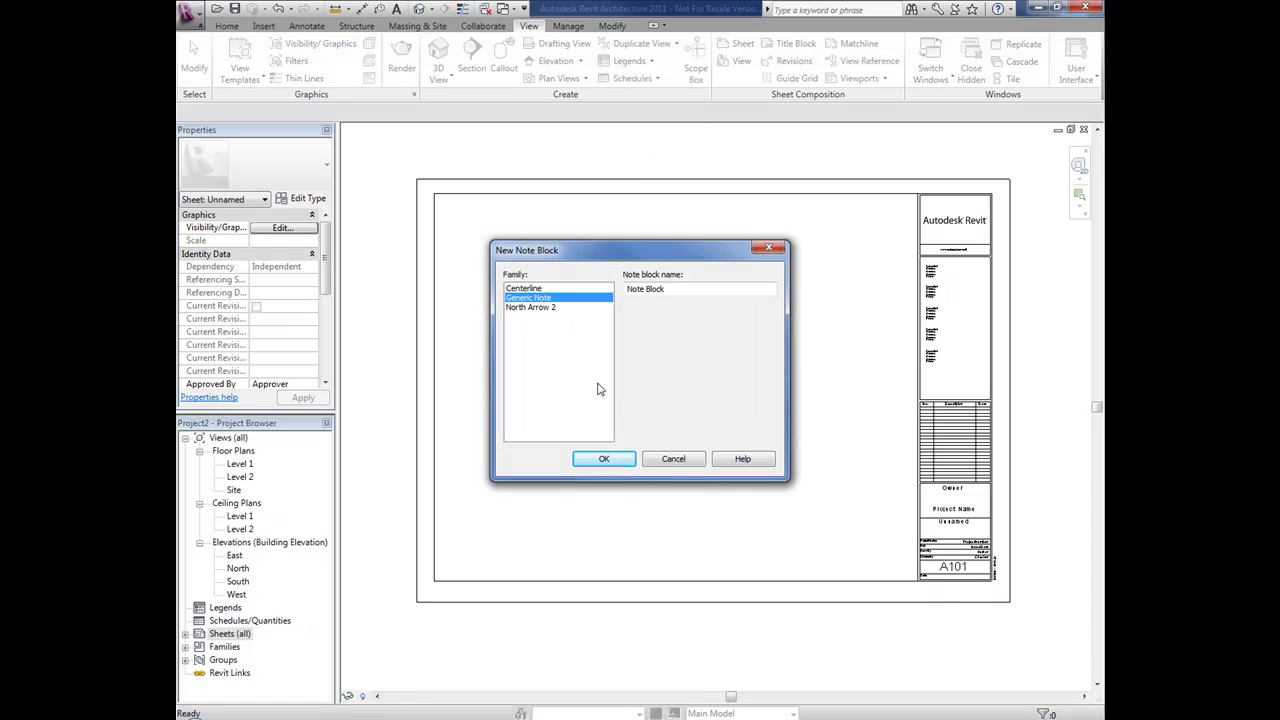
pyautogui.moveTo(671, 289); pyautogui.dragTo(550, 293)
pyautogui.write('Construction Notes')
pyautogui.click(604, 459)
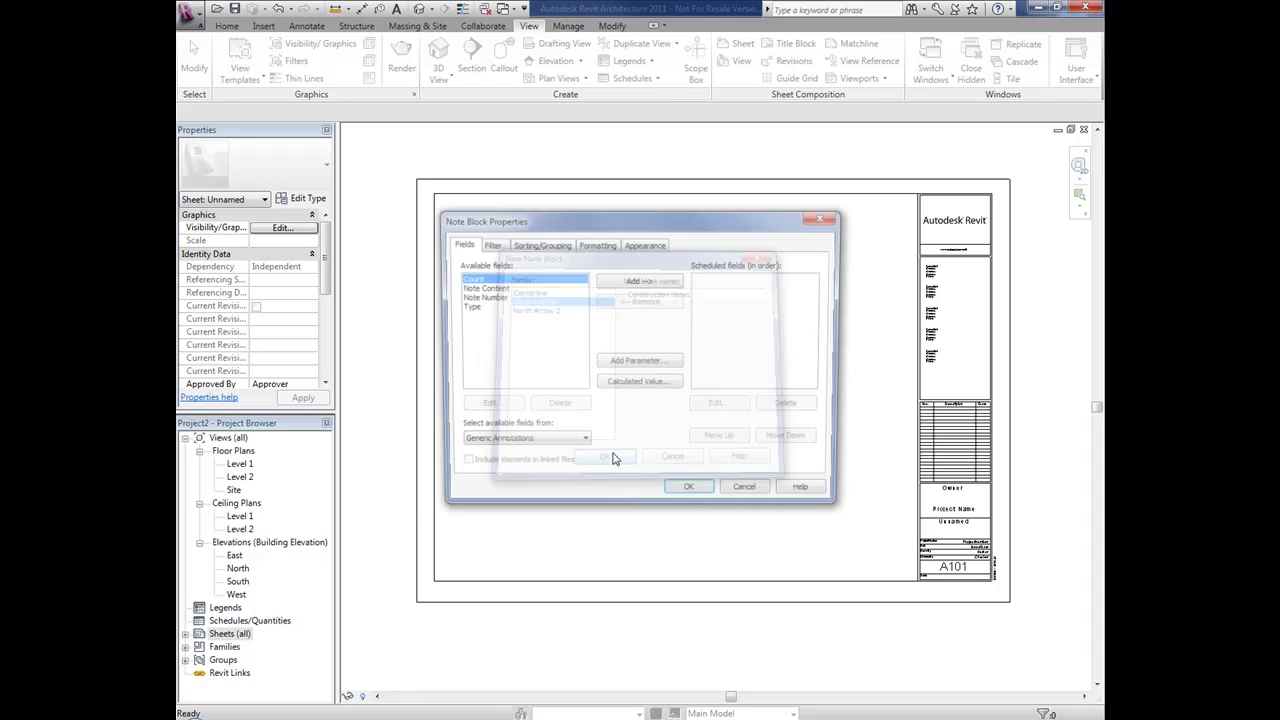
# Schedule the Note Number and Note Content fields, in that order, in the Construction Notes note block
pyautogui.click(480, 297)
pyautogui.click(655, 282)
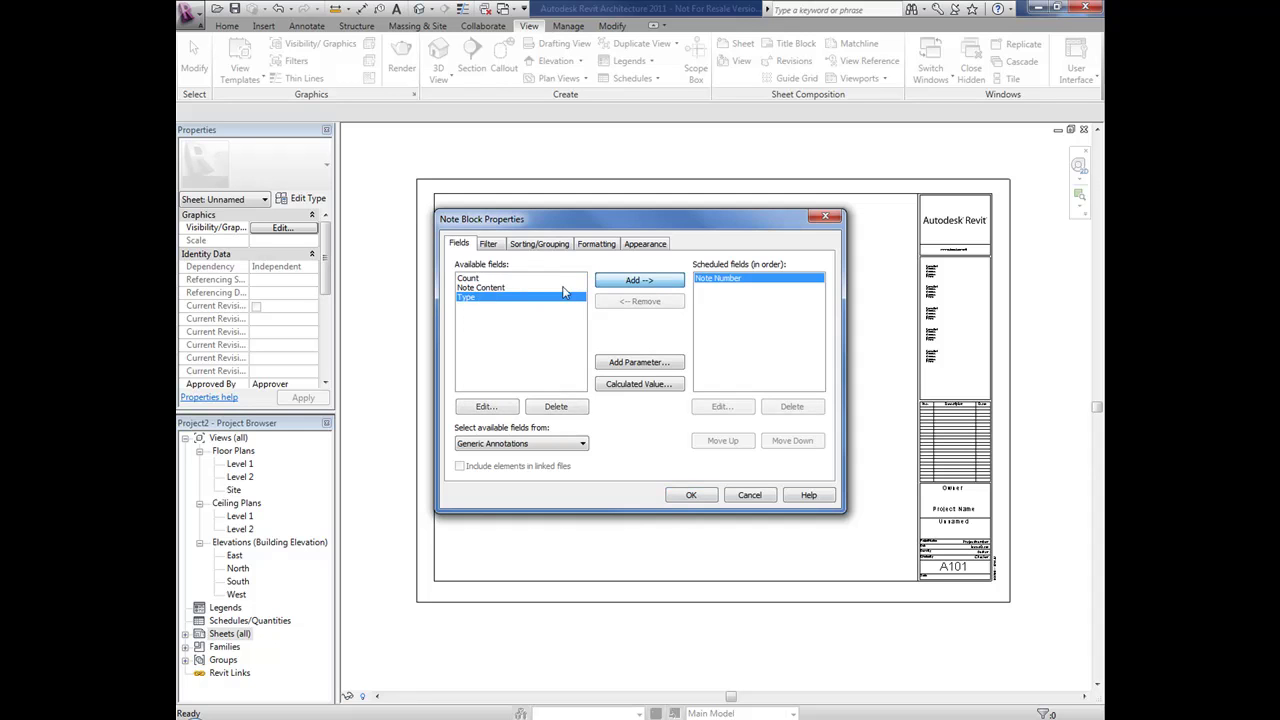
pyautogui.click(650, 284)
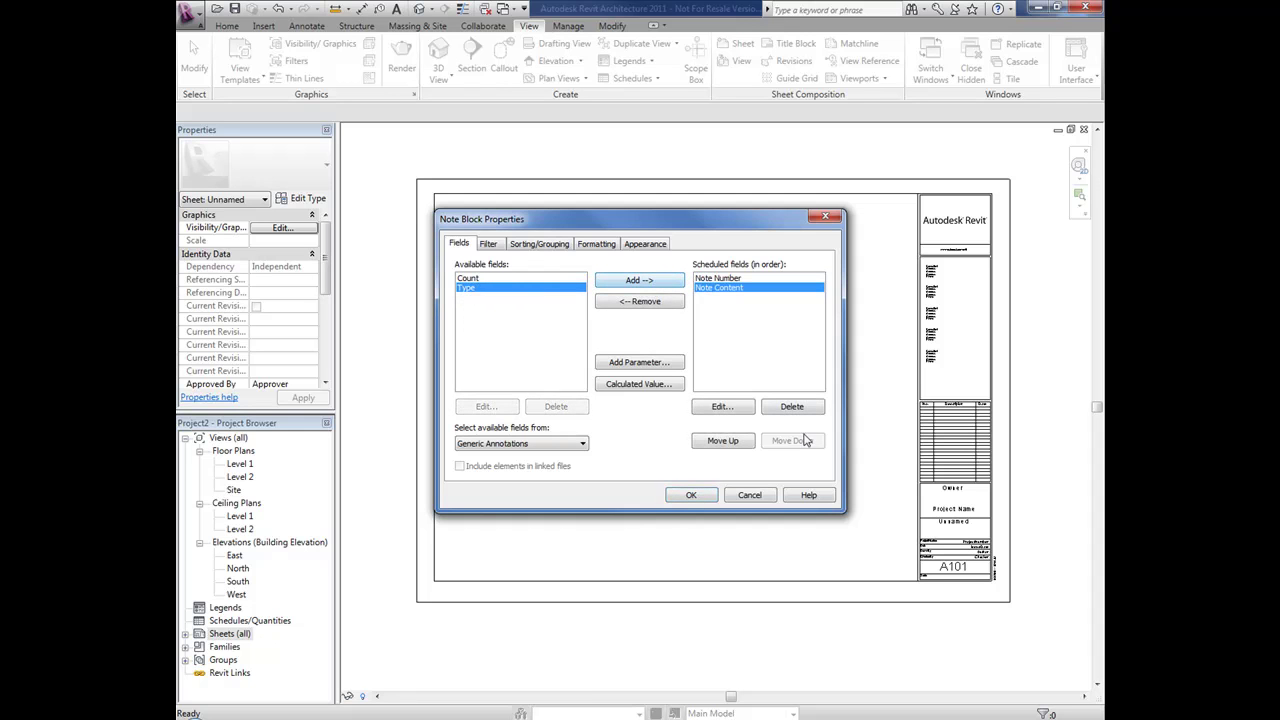
pyautogui.click(690, 495)
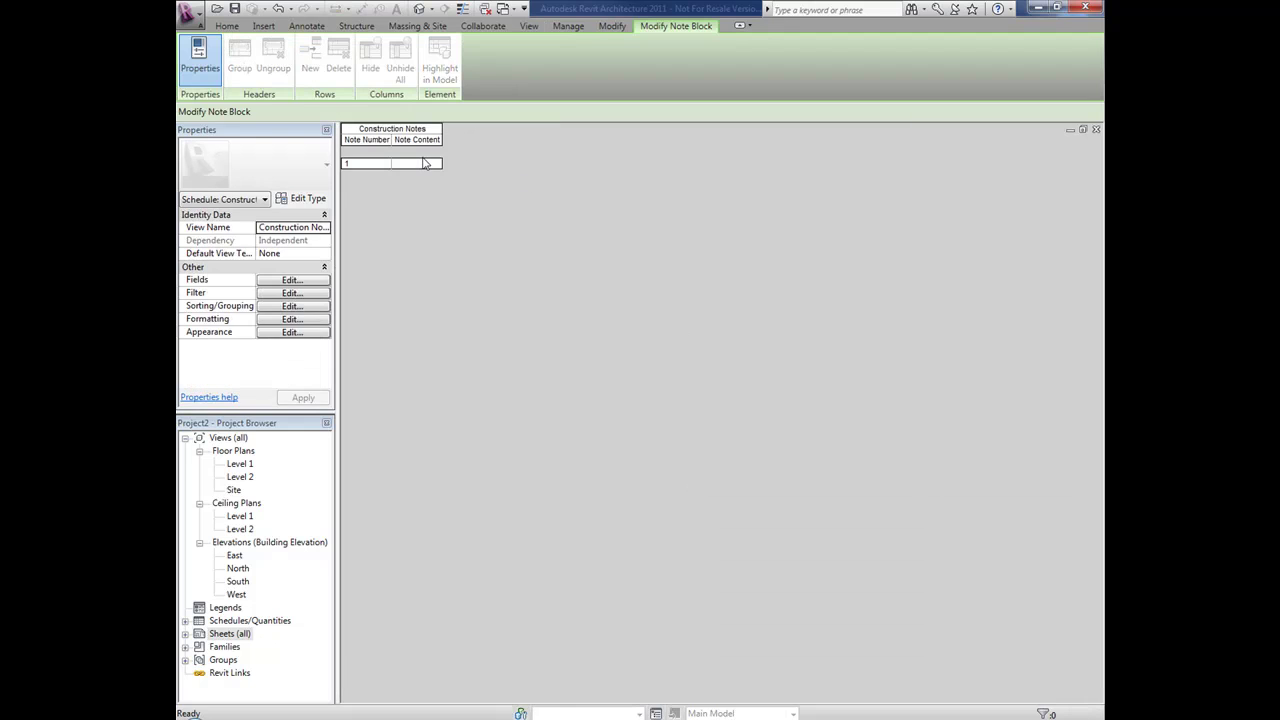
# Widen the Note Content column, enter "Remove all doors and store for future use" for note 1, and close the note block view
pyautogui.moveTo(440, 128); pyautogui.dragTo(558, 130)
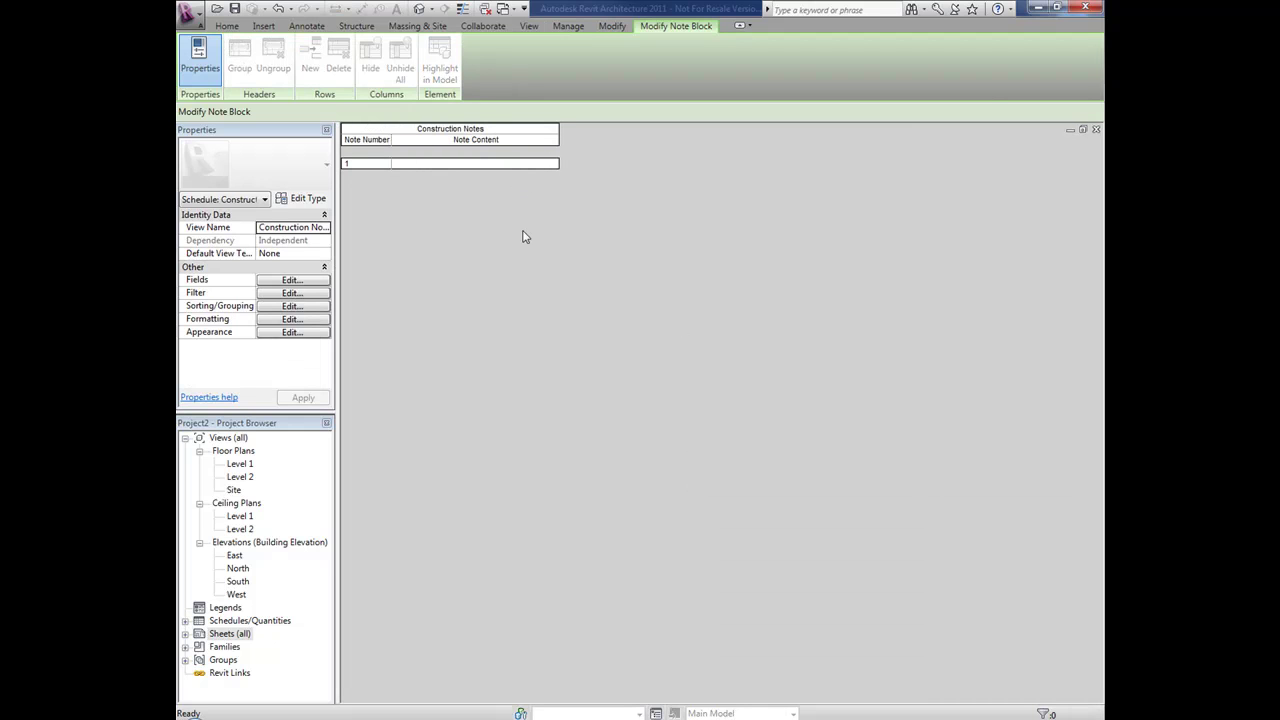
pyautogui.click(463, 164)
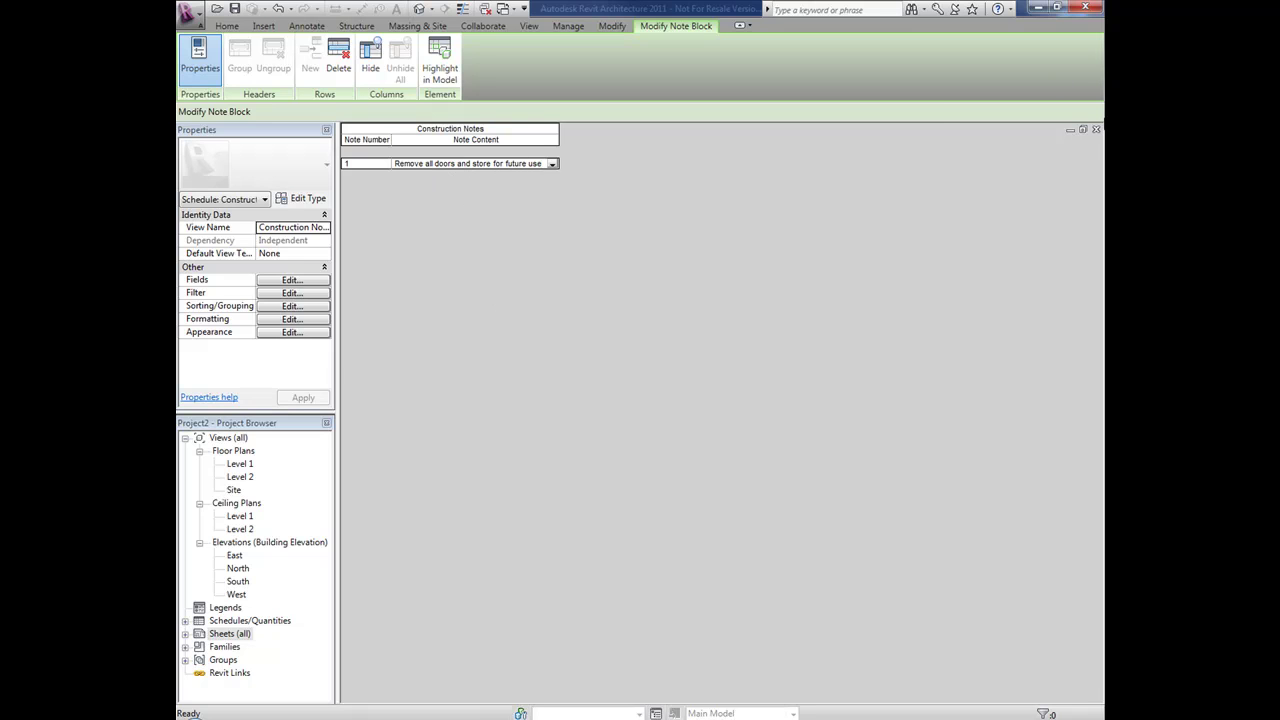
pyautogui.click(1096, 129)
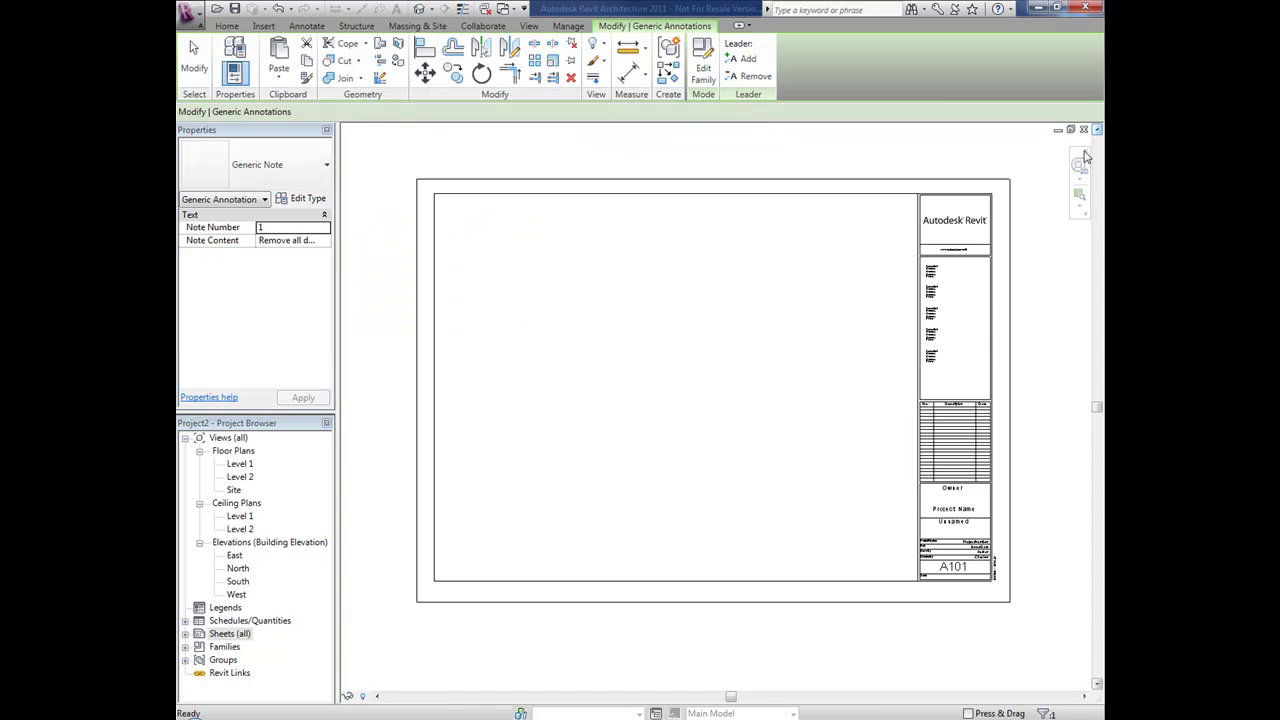
# Place the Construction Notes note block on sheet A101, in the drawing area's upper corner beside the title block
pyautogui.doubleClick(199, 636)
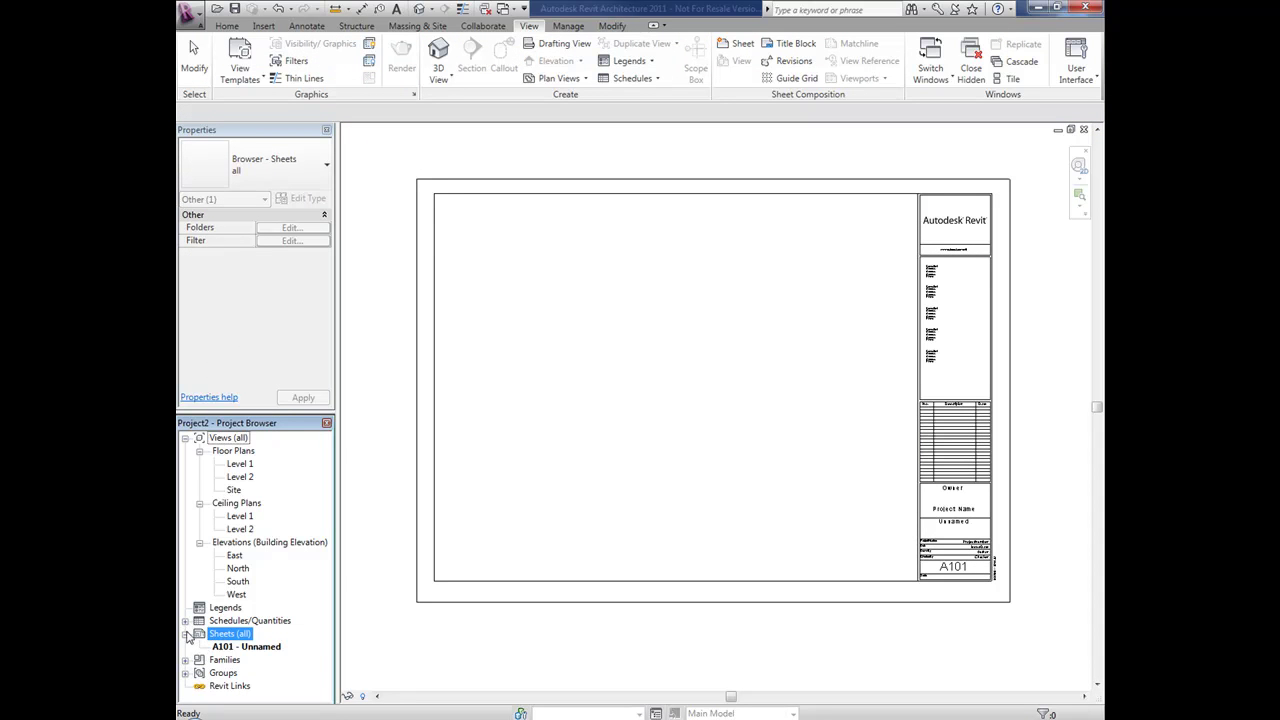
pyautogui.click(185, 621)
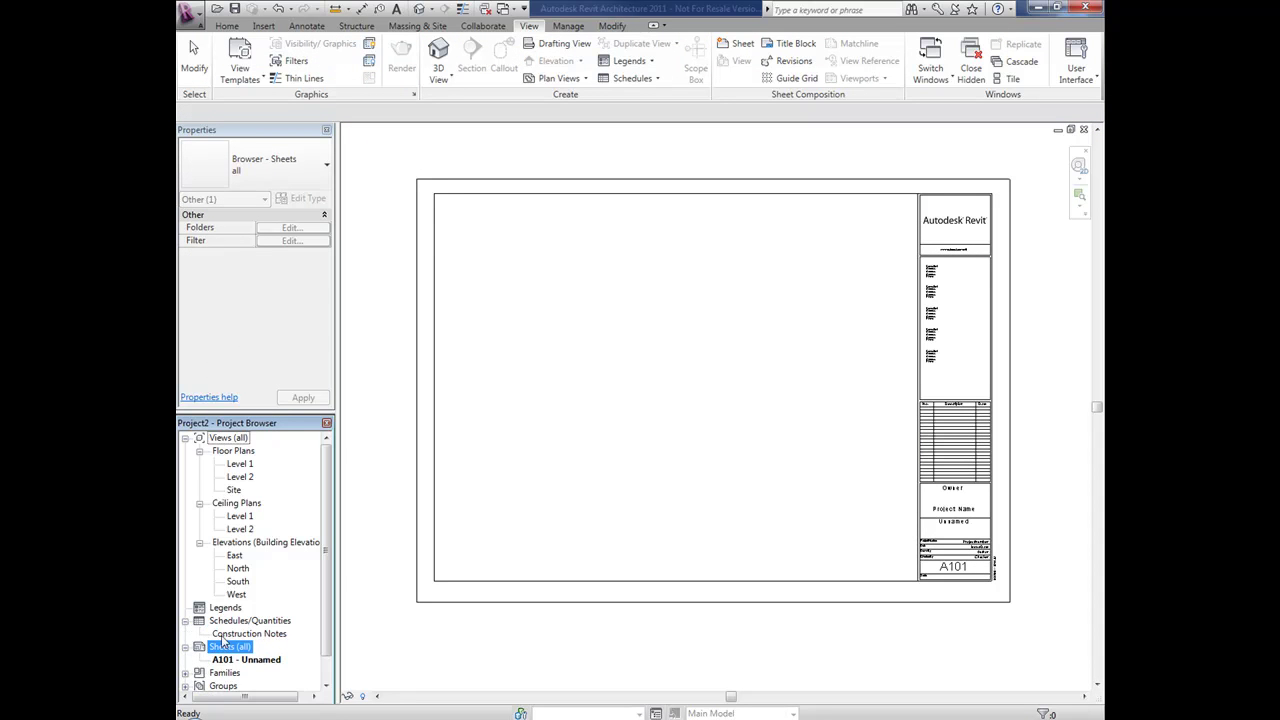
pyautogui.click(226, 634)
pyautogui.moveTo(240, 634); pyautogui.dragTo(1028, 212)
pyautogui.click(857, 230)
pyautogui.scroll(4, 856, 234)
pyautogui.scroll(3, 856, 234)
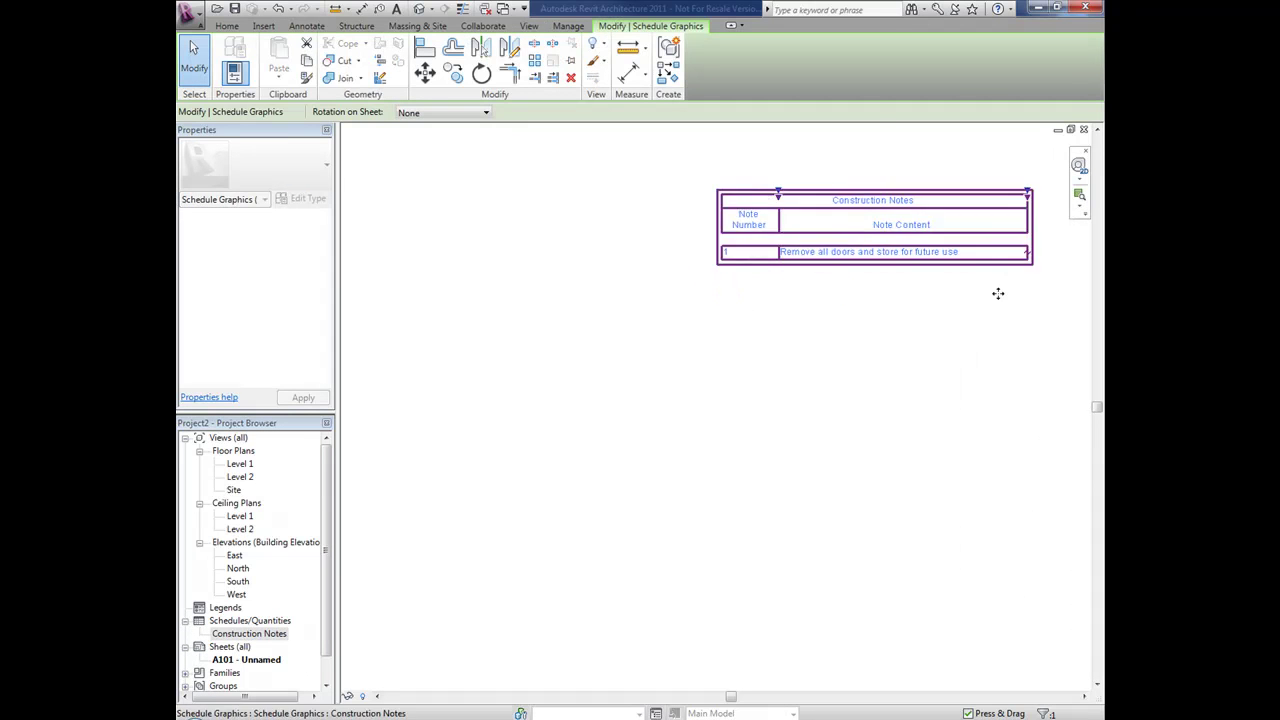
pyautogui.click(920, 306)
# Place the Level 1 floor plan on the sheet, to the left of the Construction Notes table
pyautogui.scroll(-4, 1023, 317)
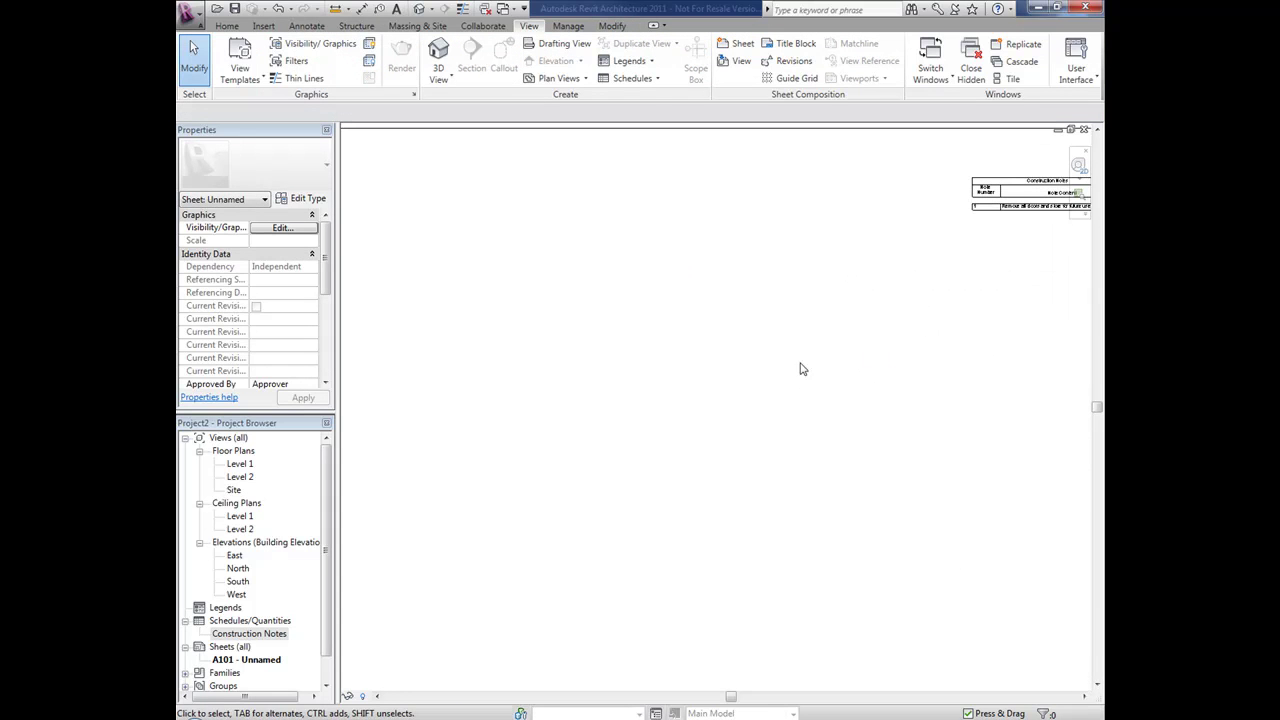
pyautogui.click(241, 465)
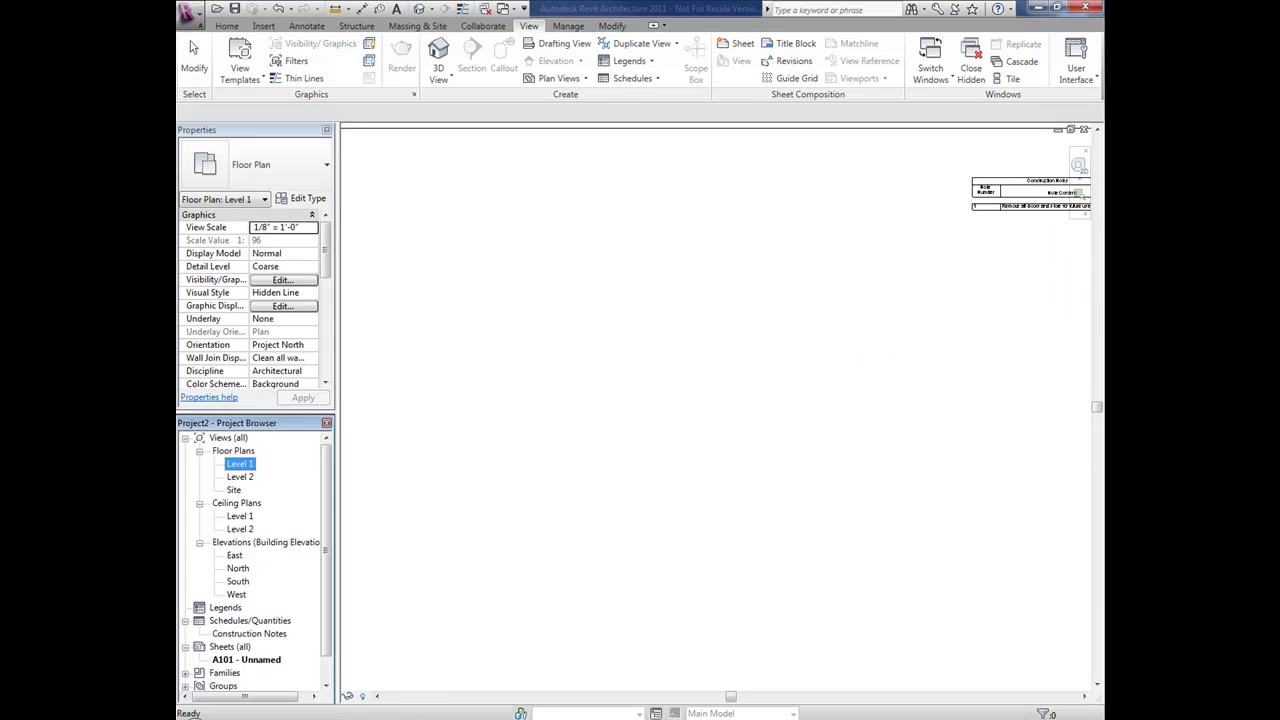
pyautogui.moveTo(241, 464); pyautogui.dragTo(623, 400)
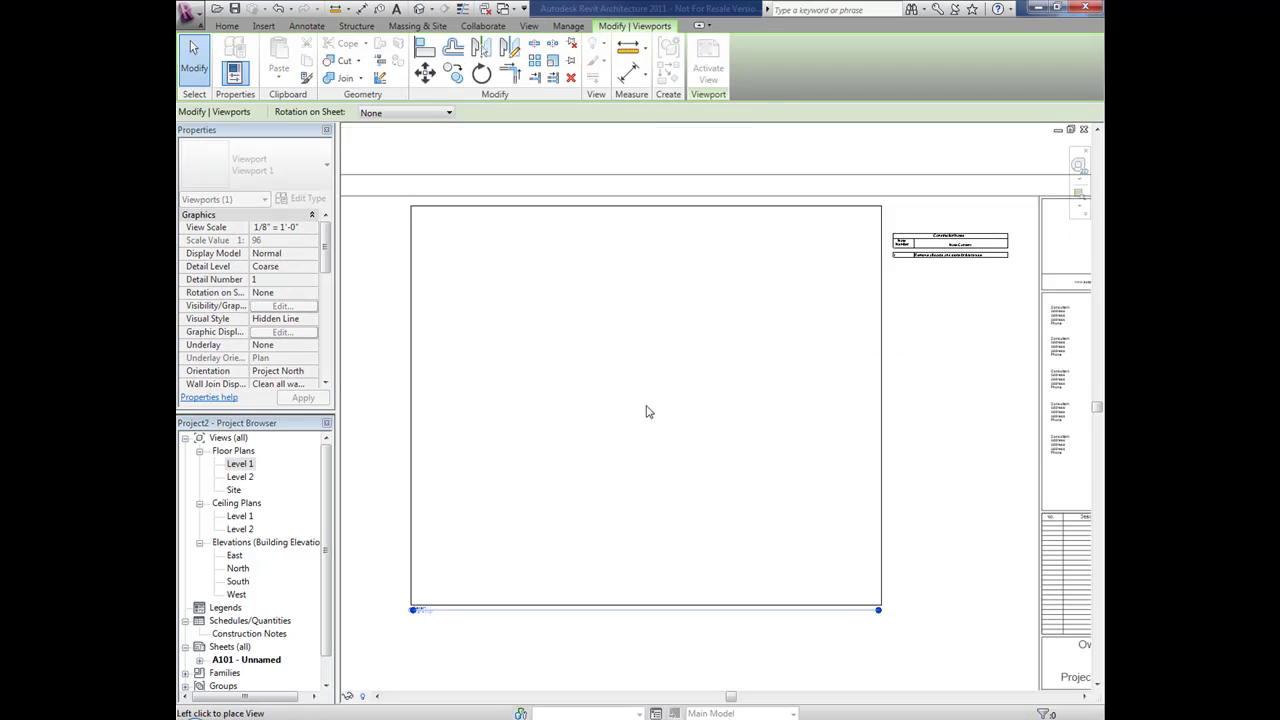
pyautogui.click(633, 421)
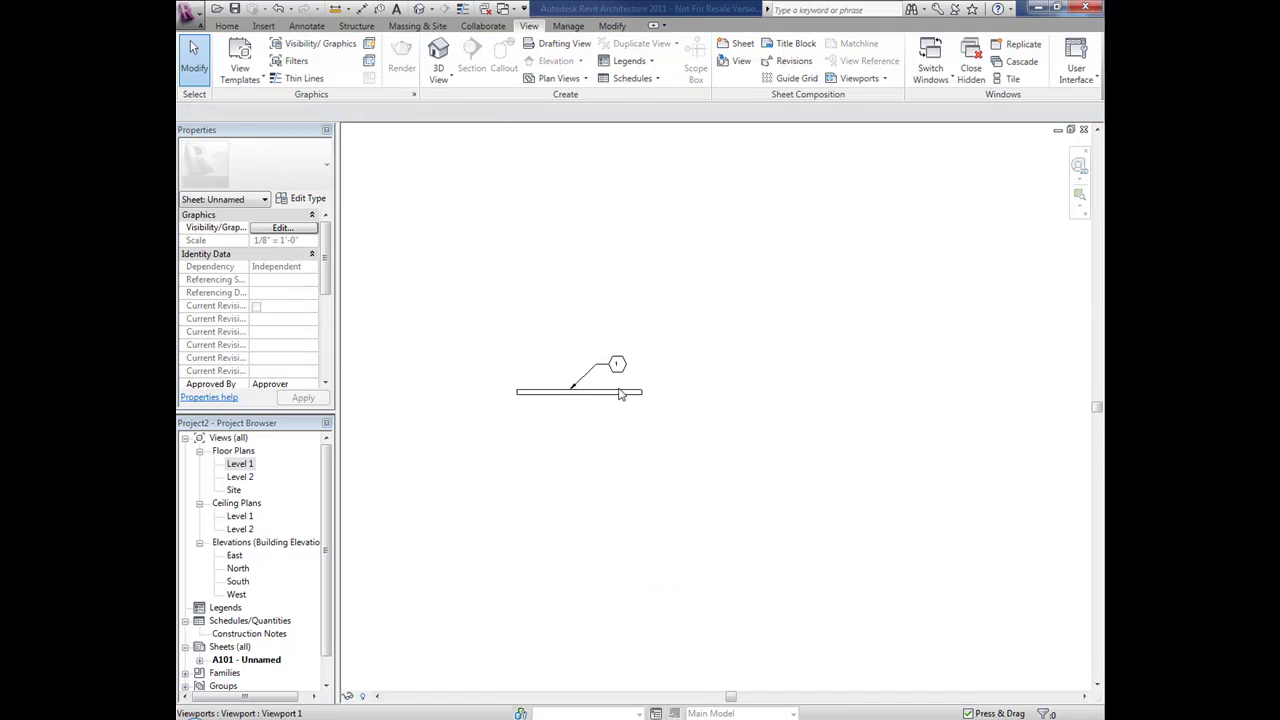
pyautogui.scroll(-1, 648, 409)
pyautogui.moveTo(648, 409); pyautogui.dragTo(337, 567, button='middle')
pyautogui.moveTo(866, 281); pyautogui.dragTo(546, 462, button='middle')
pyautogui.scroll(1, 546, 462)
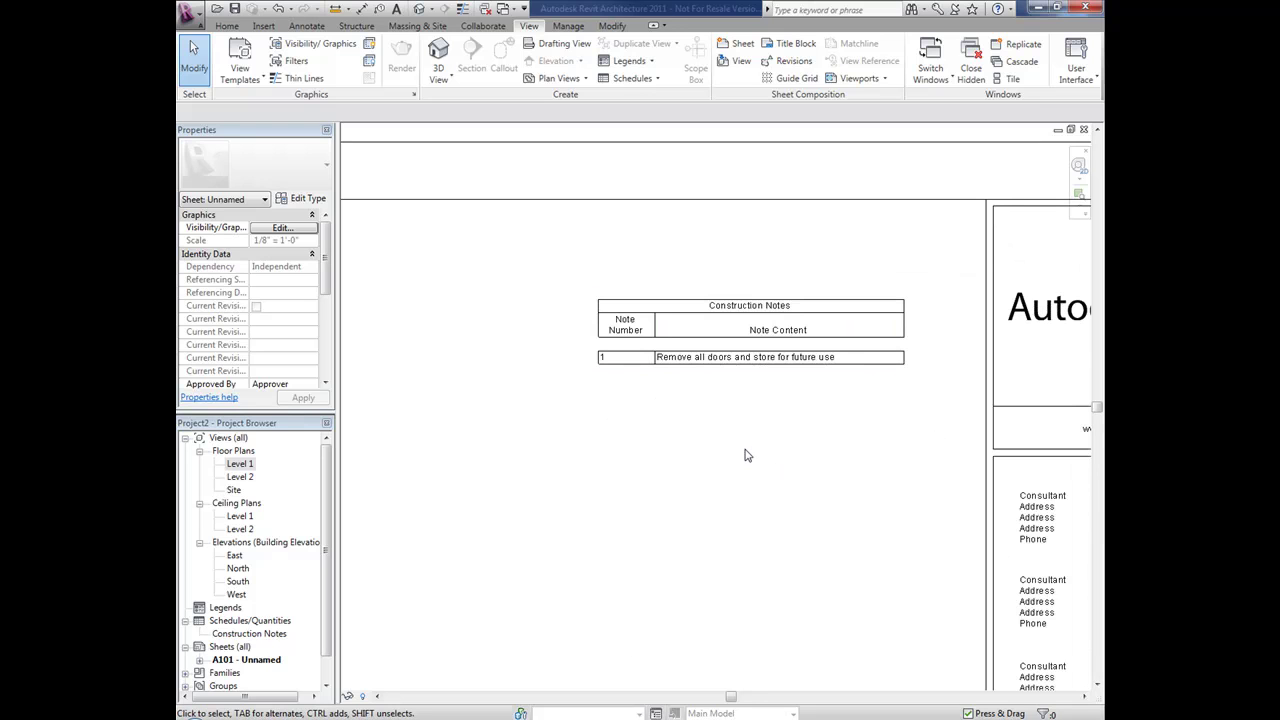